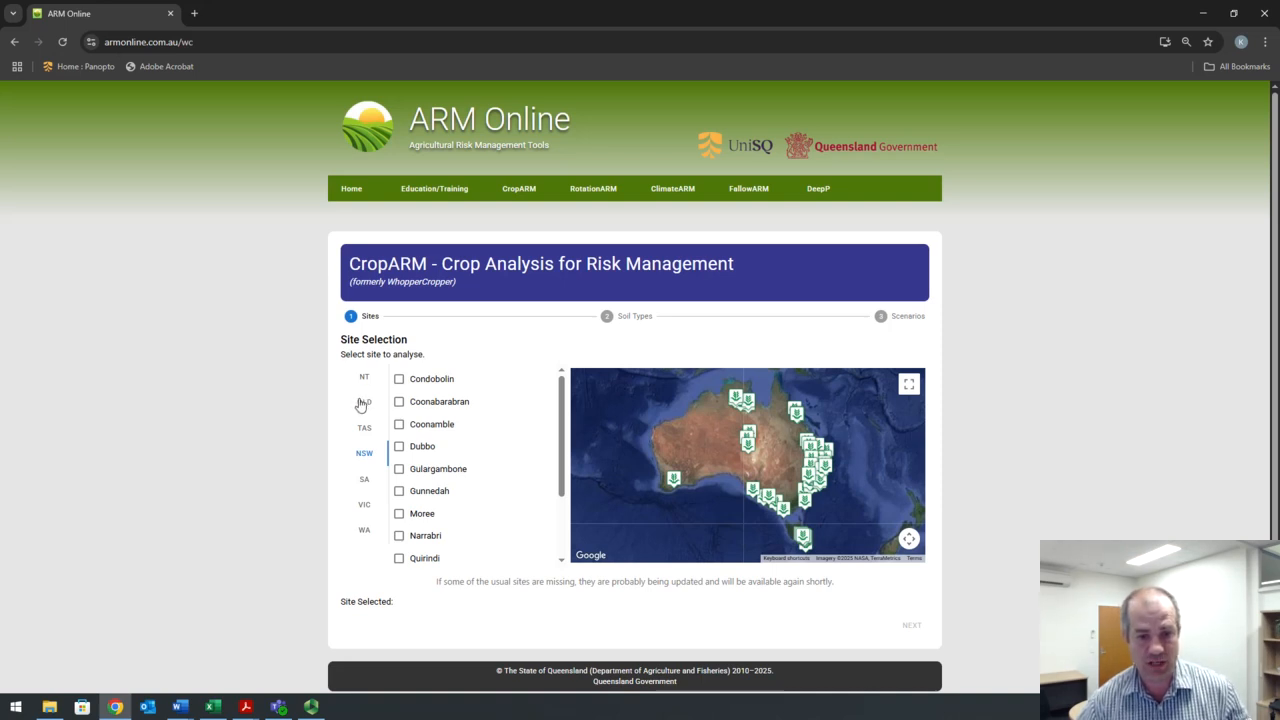
Step: Select the Demo site in QLD and continue to the soil type selection
click(362, 403)
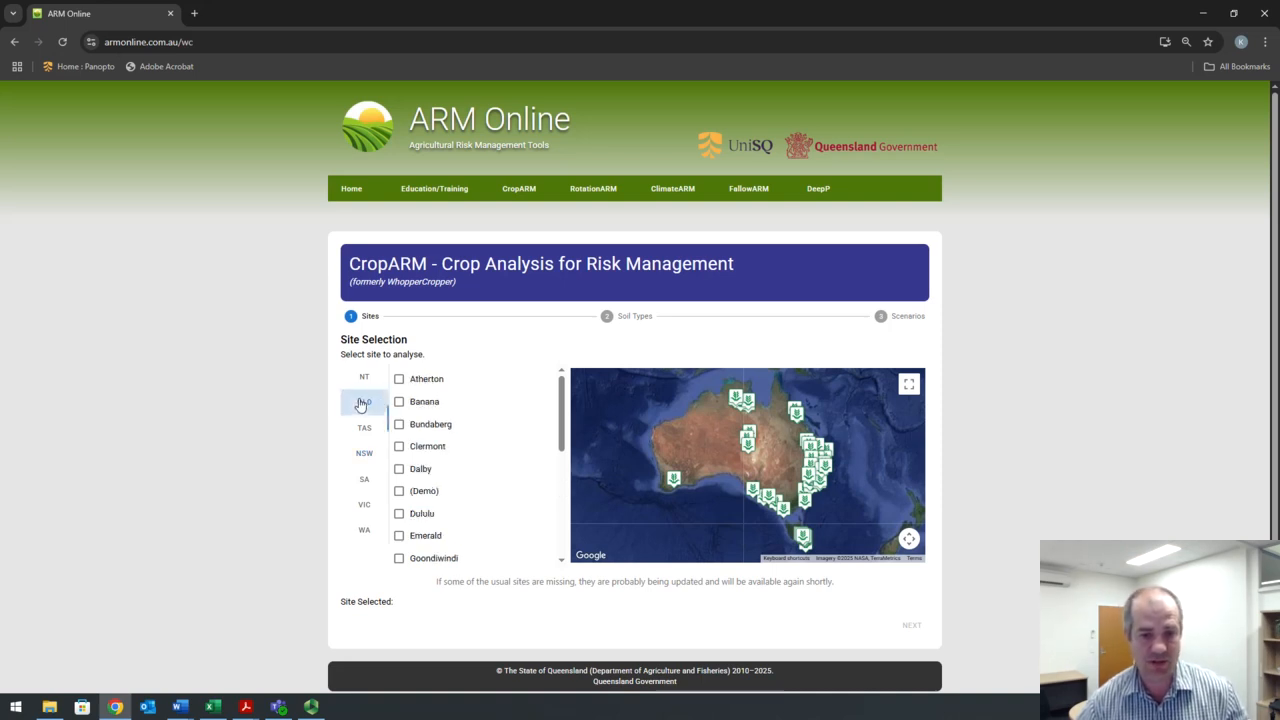
click(401, 493)
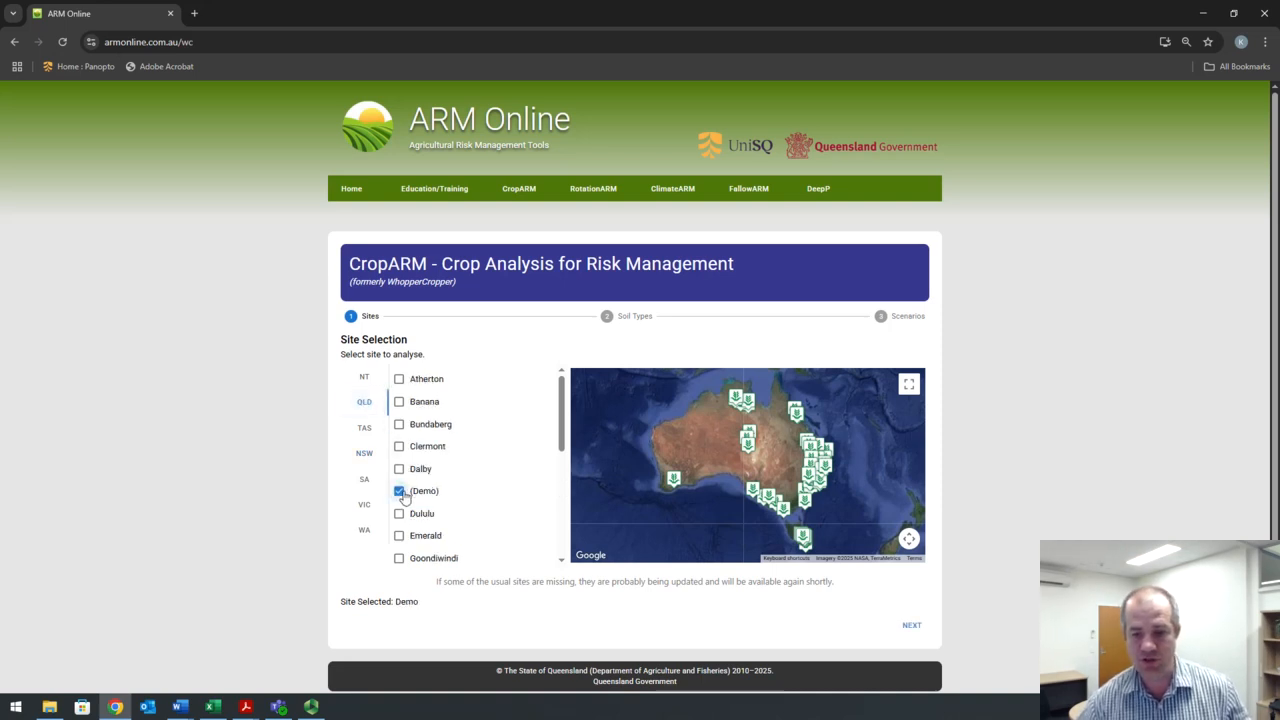
click(912, 628)
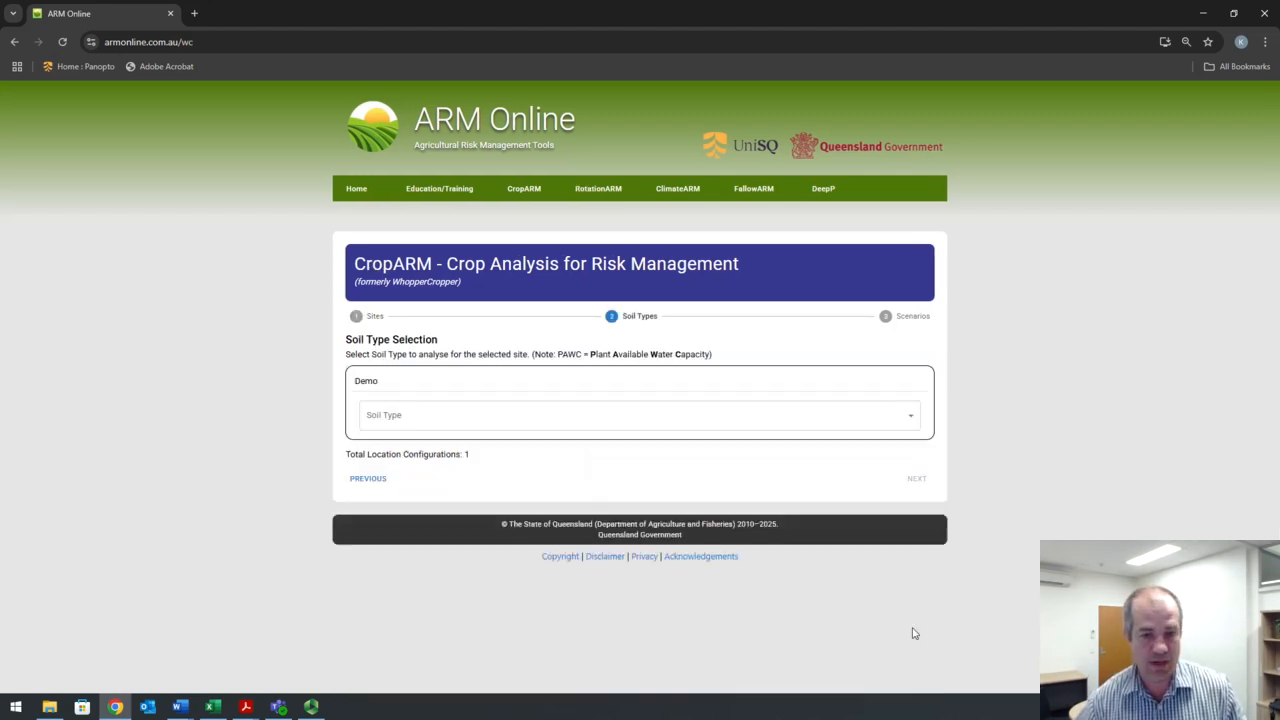
Step: Choose the South Vertisol 240 (PAWC: 240mm) soil type for the Demo site and continue to scenario creation
click(718, 417)
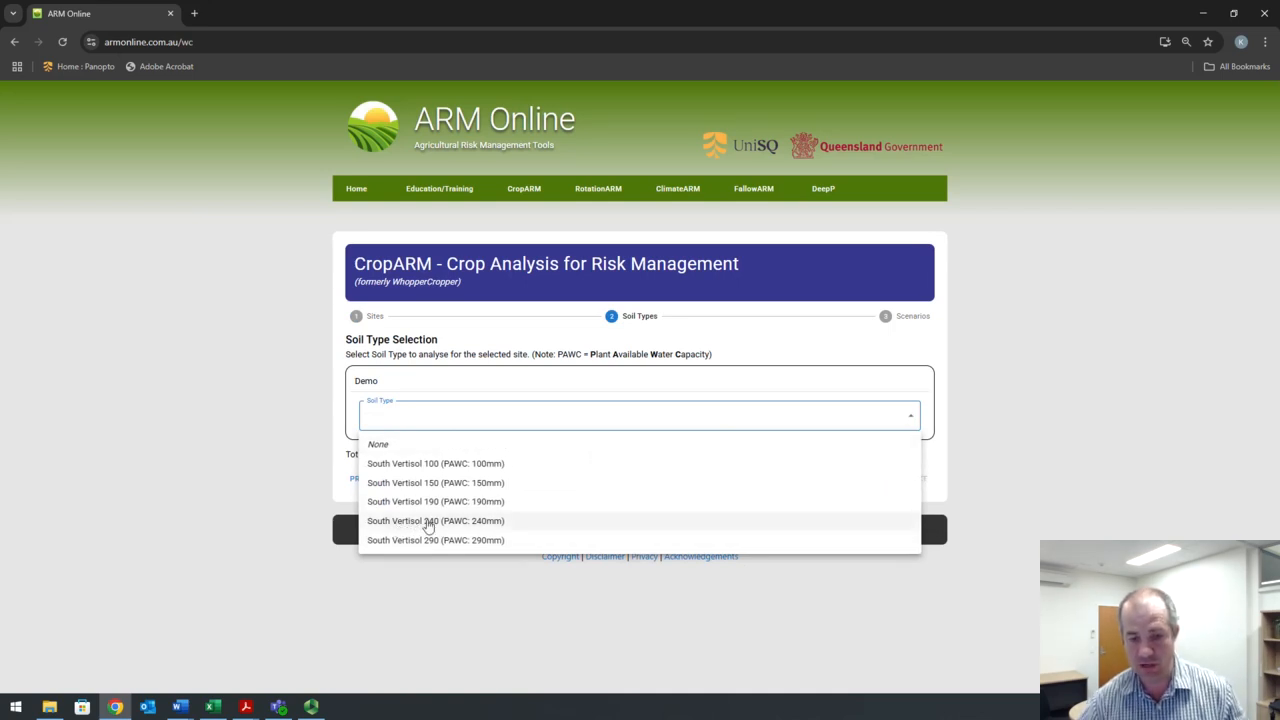
click(428, 521)
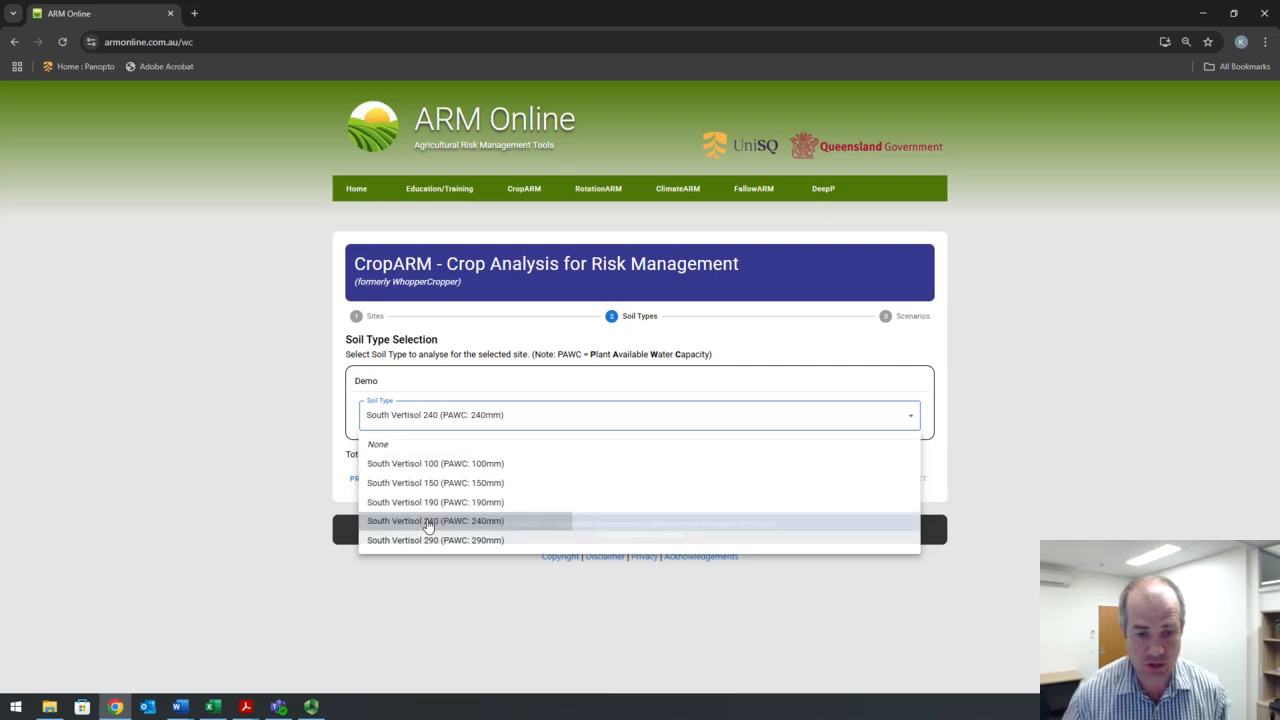
click(915, 484)
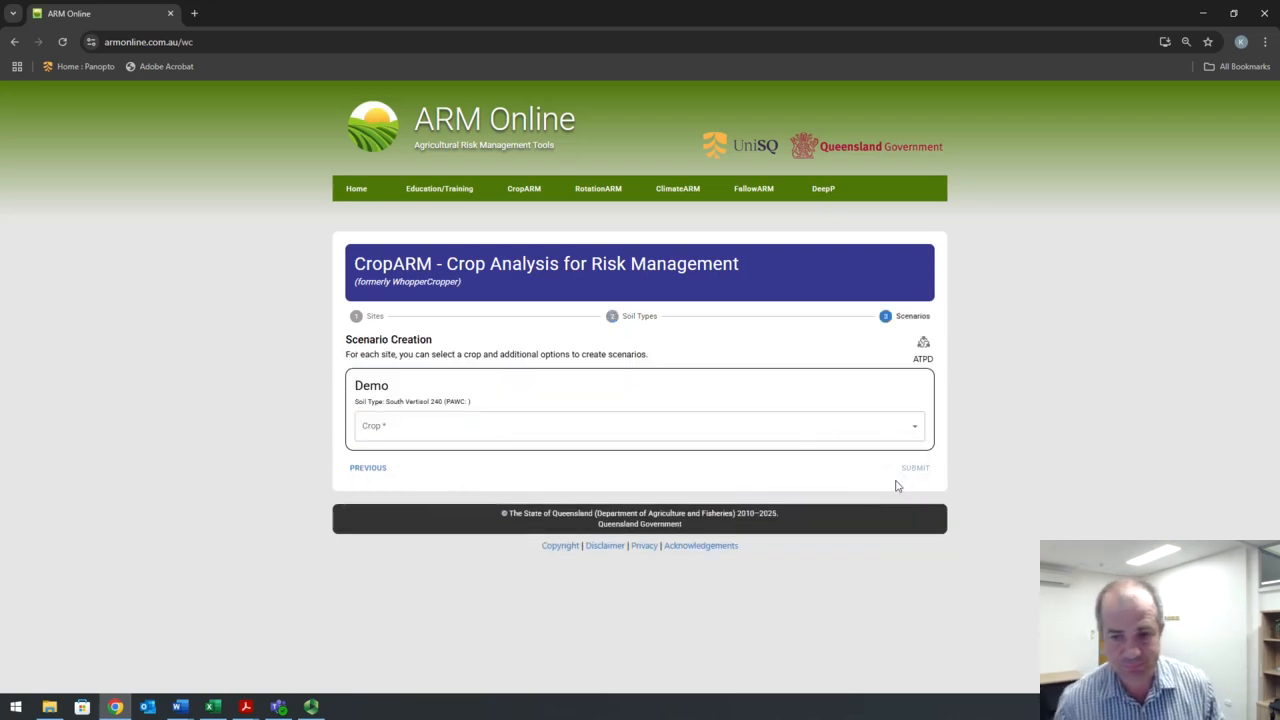
Step: Choose wheat as the crop, with initial soil N of 25 kg/ha and initial water content of 60%
click(886, 432)
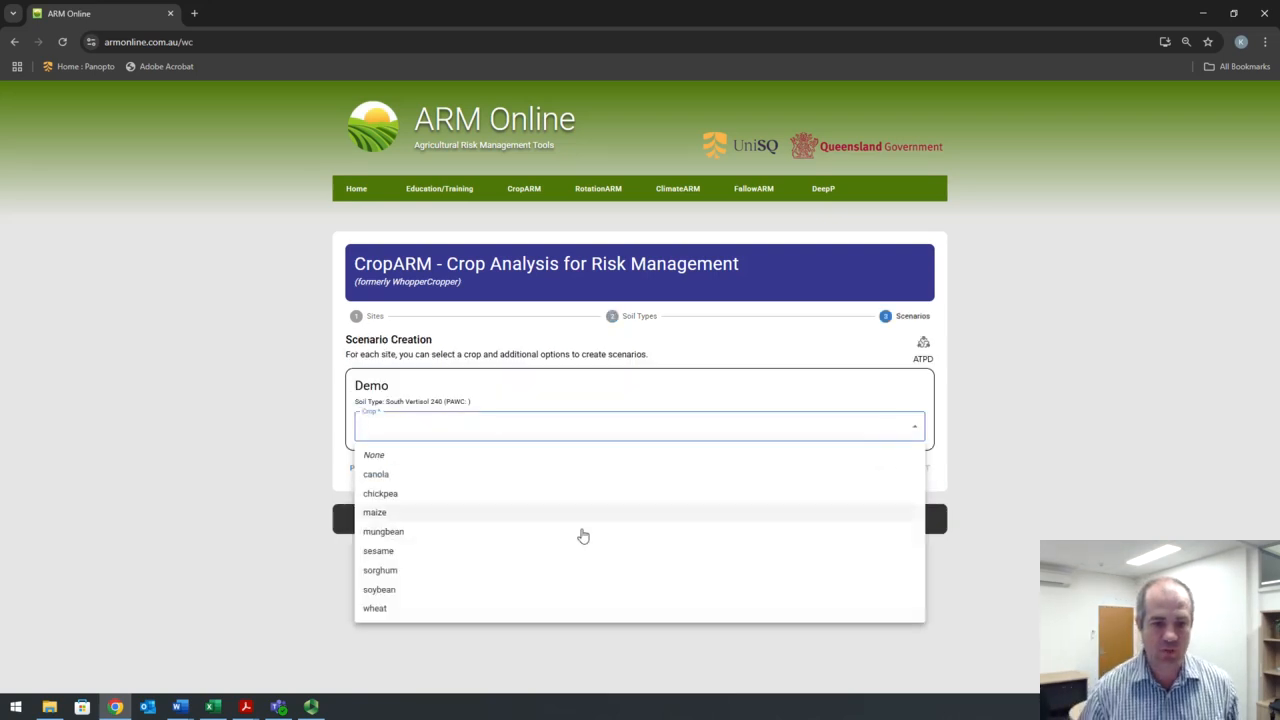
click(443, 608)
scroll(460, 498, down, 2)
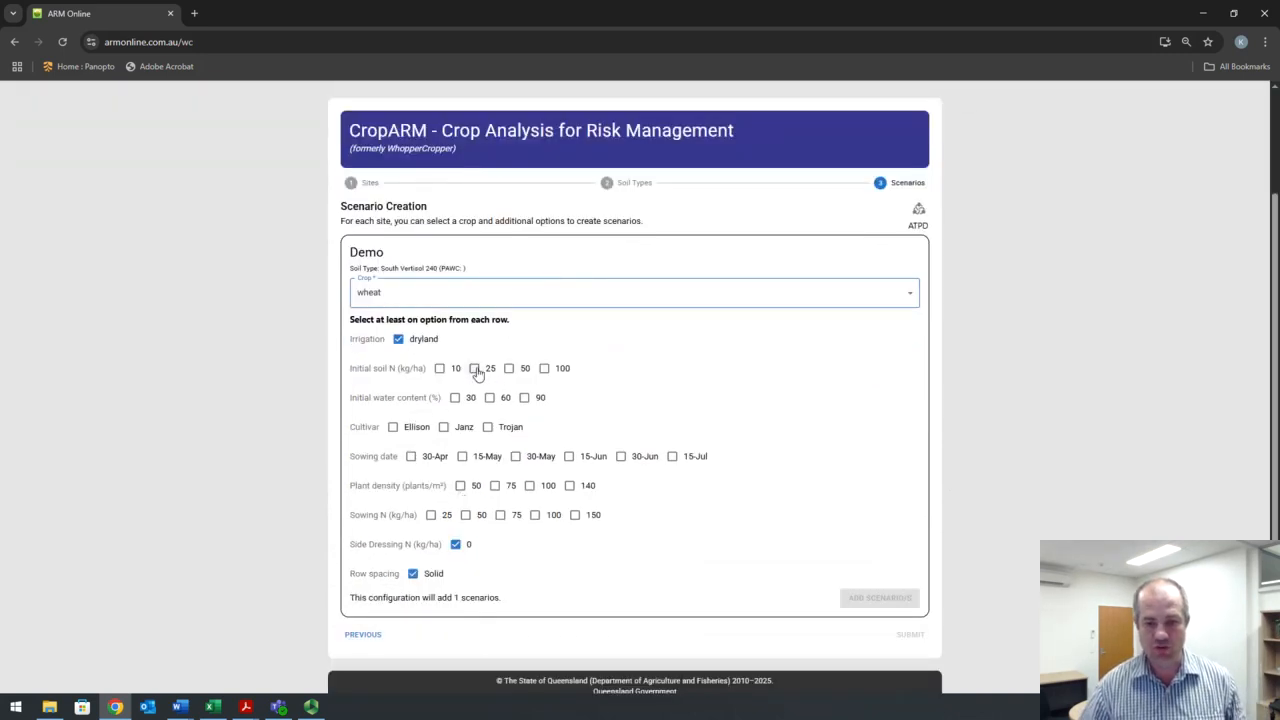
click(475, 369)
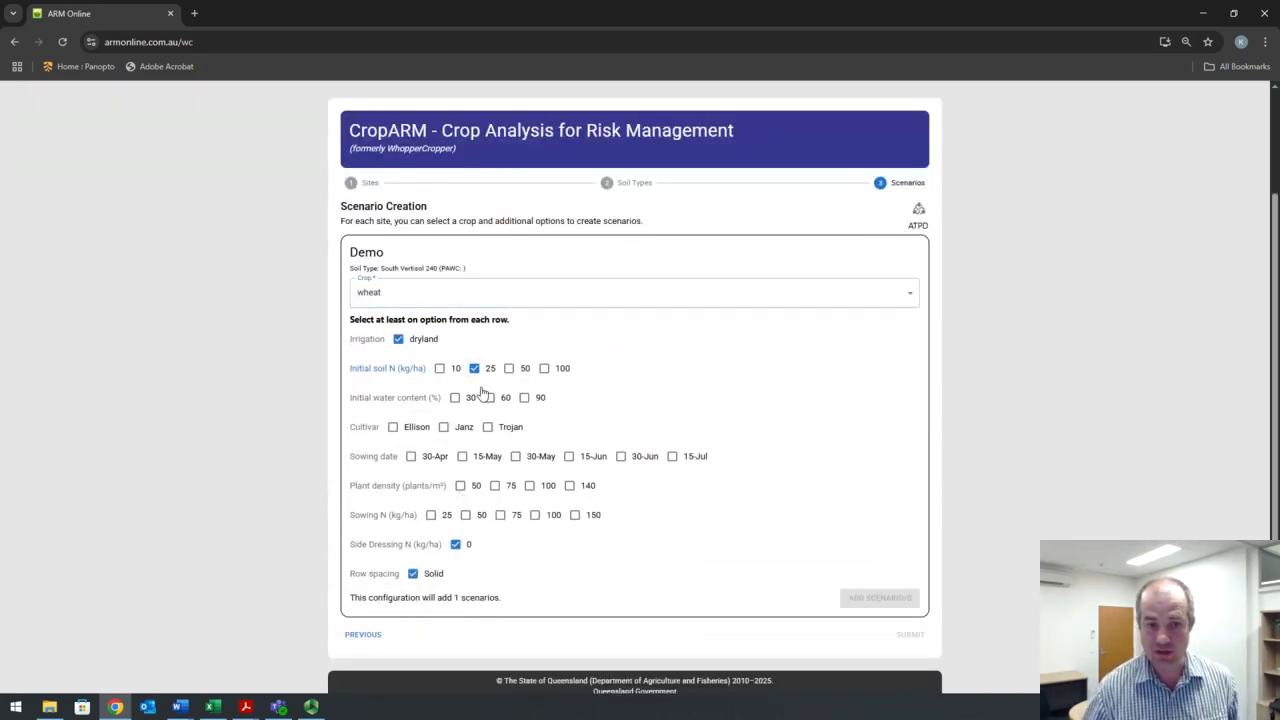
click(489, 398)
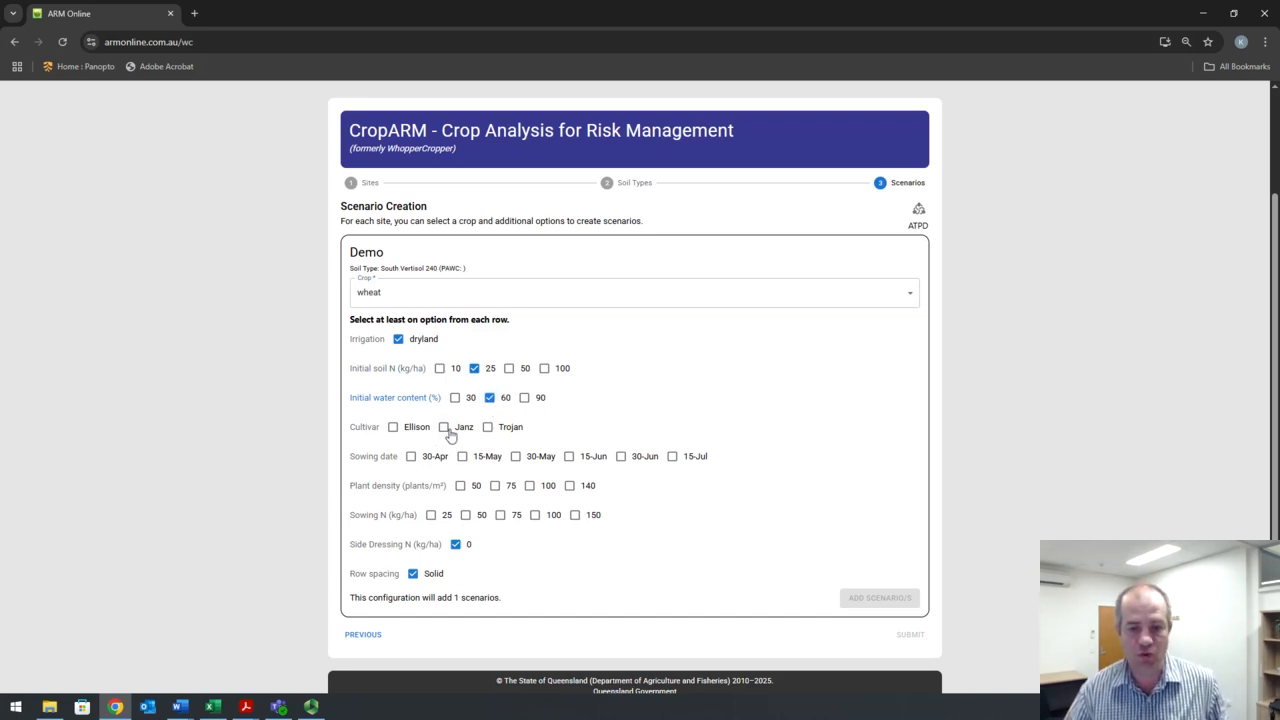
Step: Set the wheat scenario to cultivar Janz, sowing date 30-May, plant density 100 plants/m² and sowing N 100 kg/ha
click(445, 429)
click(515, 457)
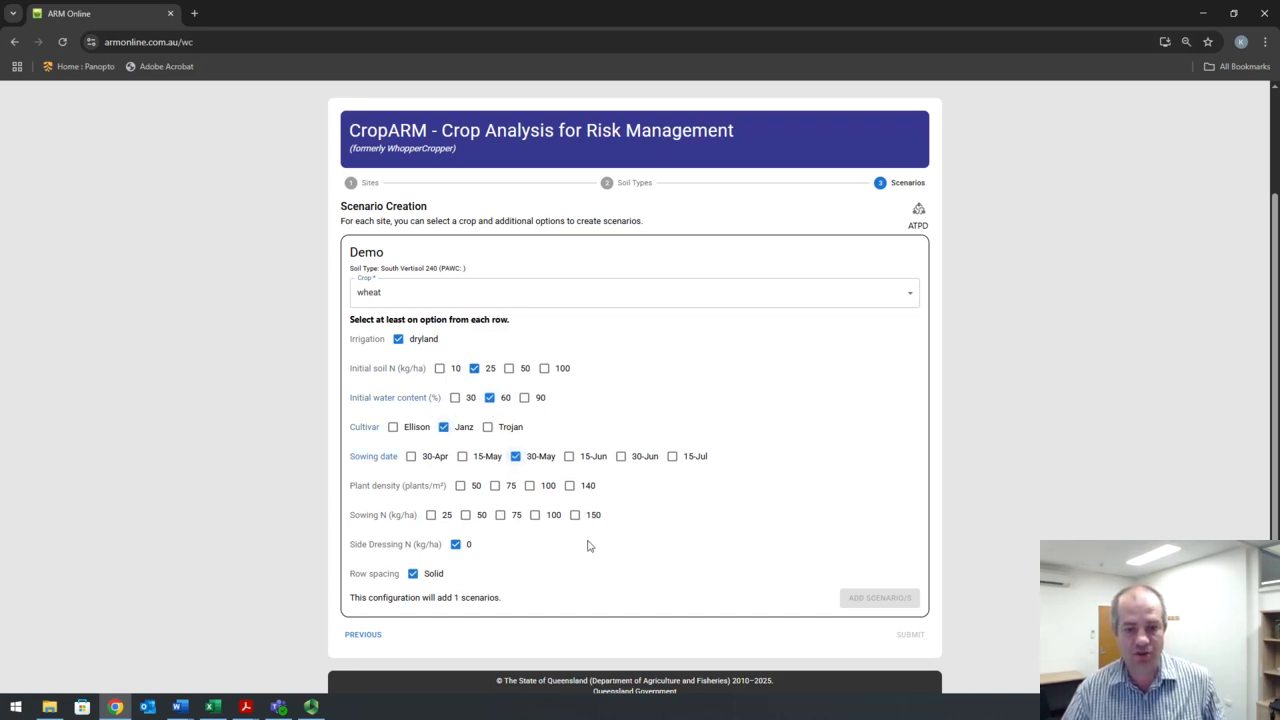
click(530, 486)
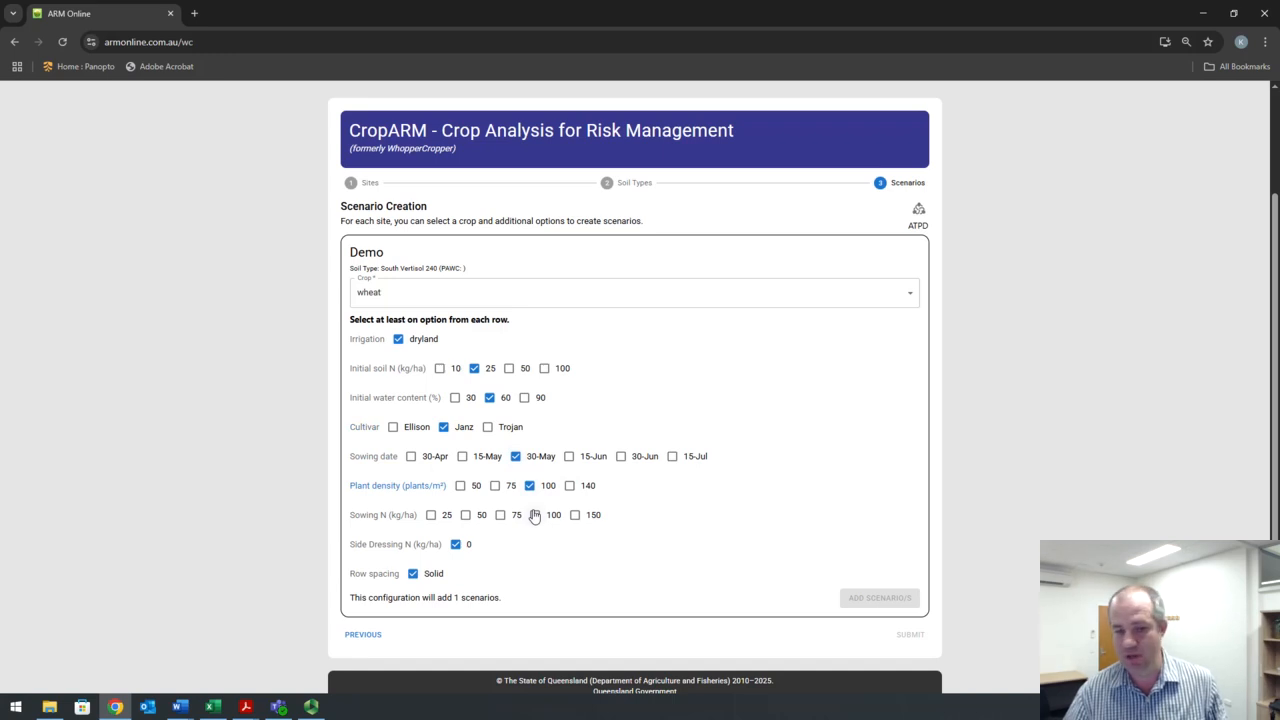
click(535, 515)
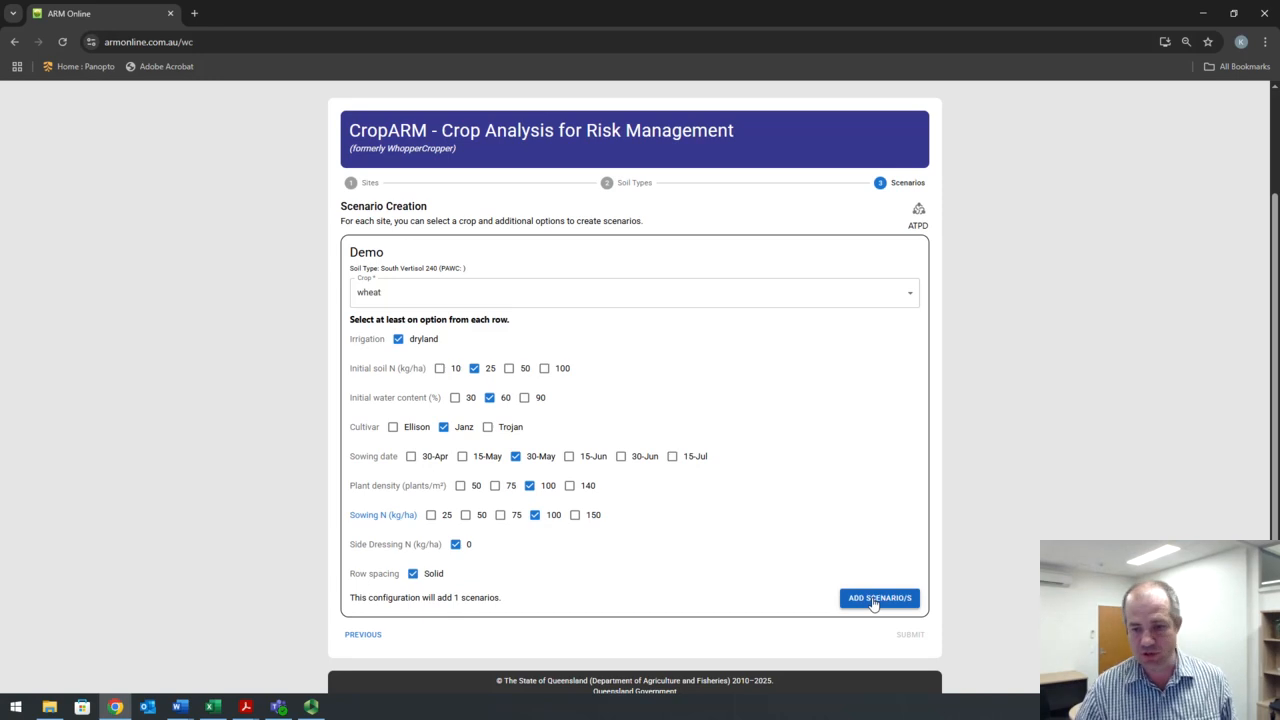
Step: Add the configured wheat scenario and submit it to generate the scenario results
click(873, 600)
click(920, 598)
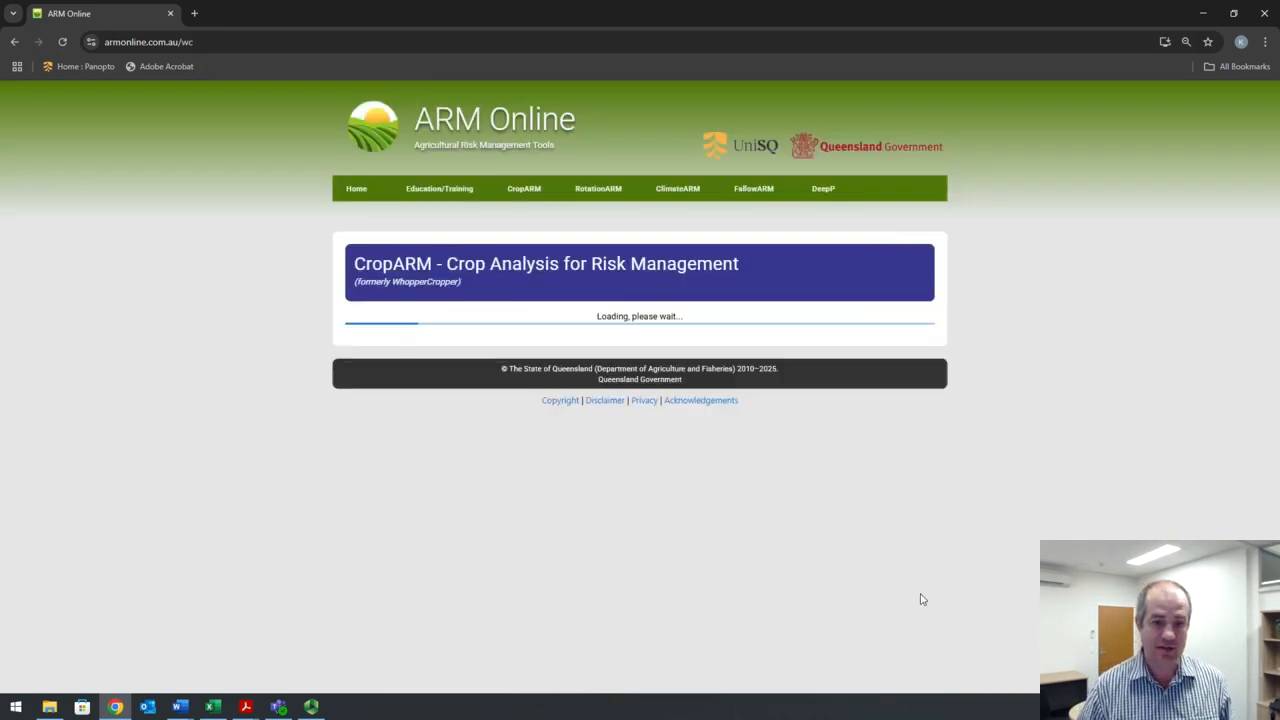
scroll(806, 352, down, 1)
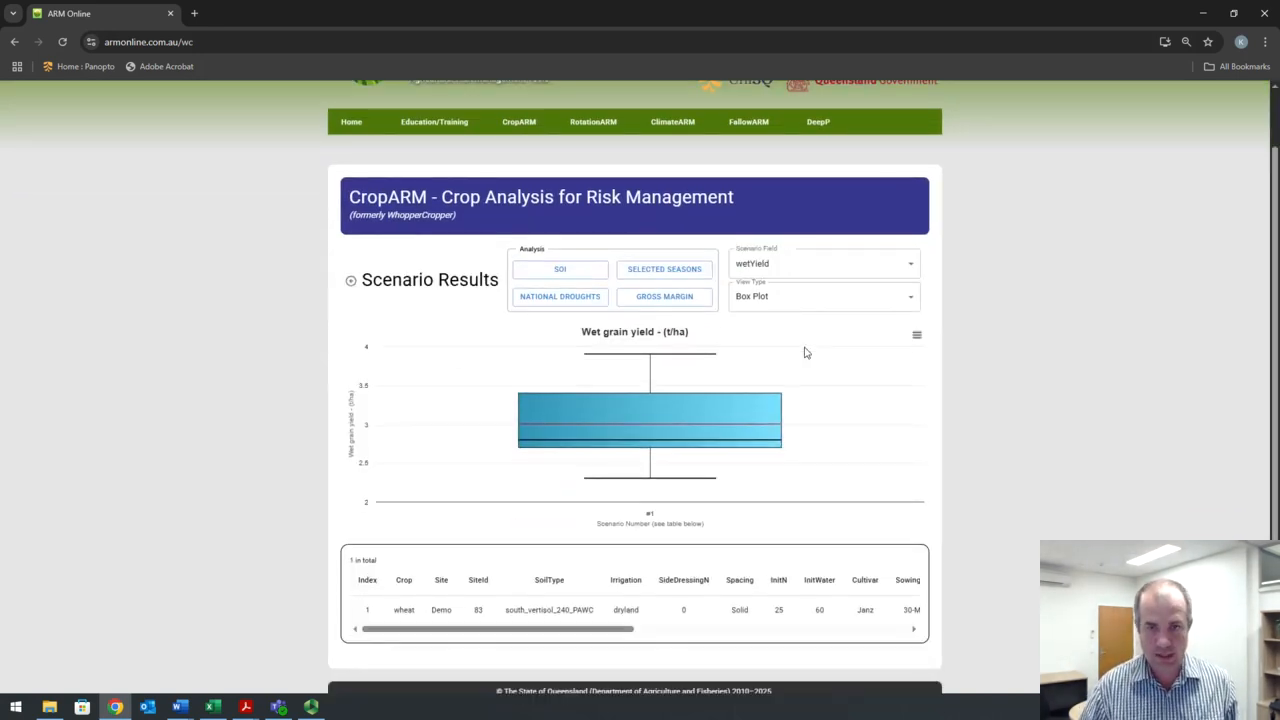
Step: Apply a national drought analysis for Millennium (1997 - 2009) and compare the yield box plots
click(575, 304)
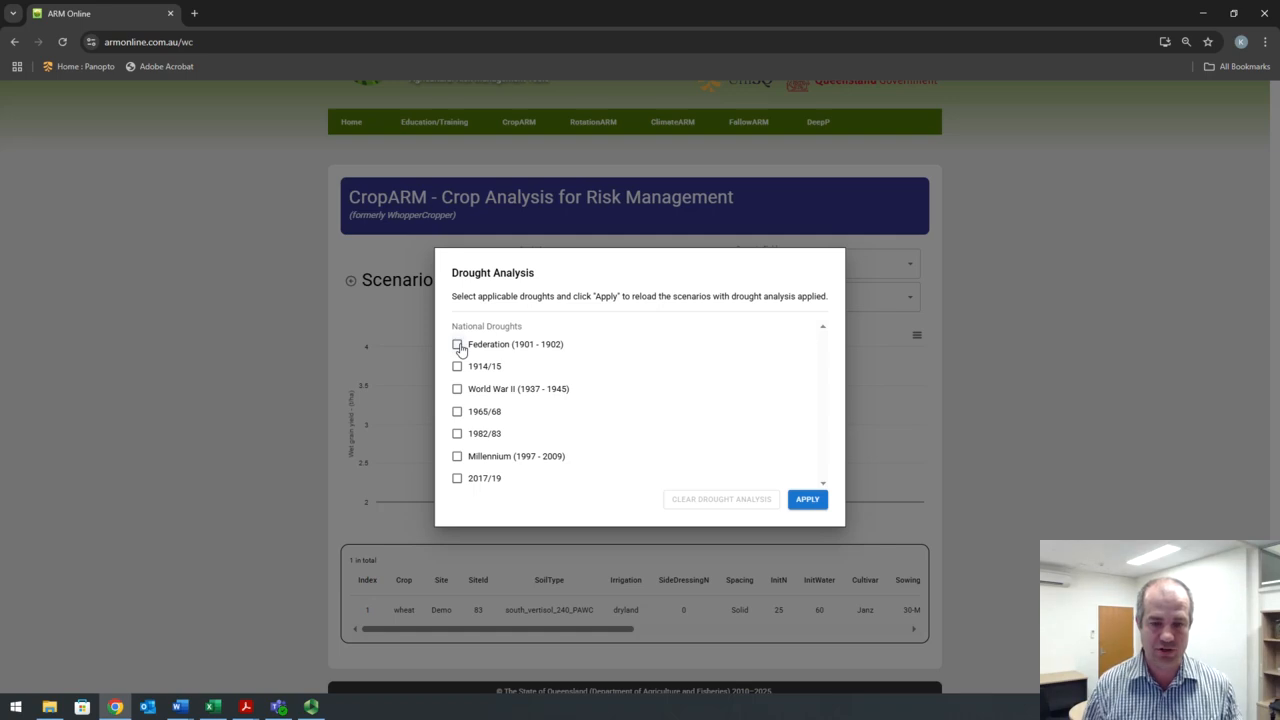
click(457, 458)
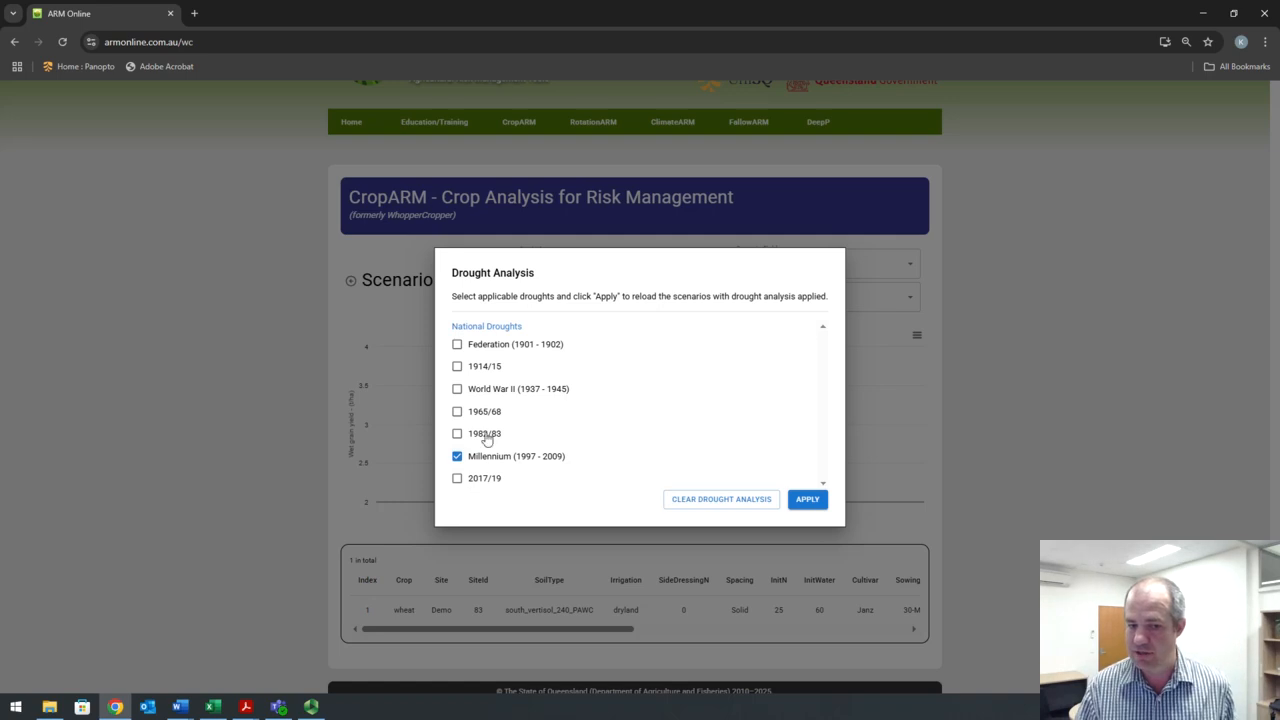
click(806, 499)
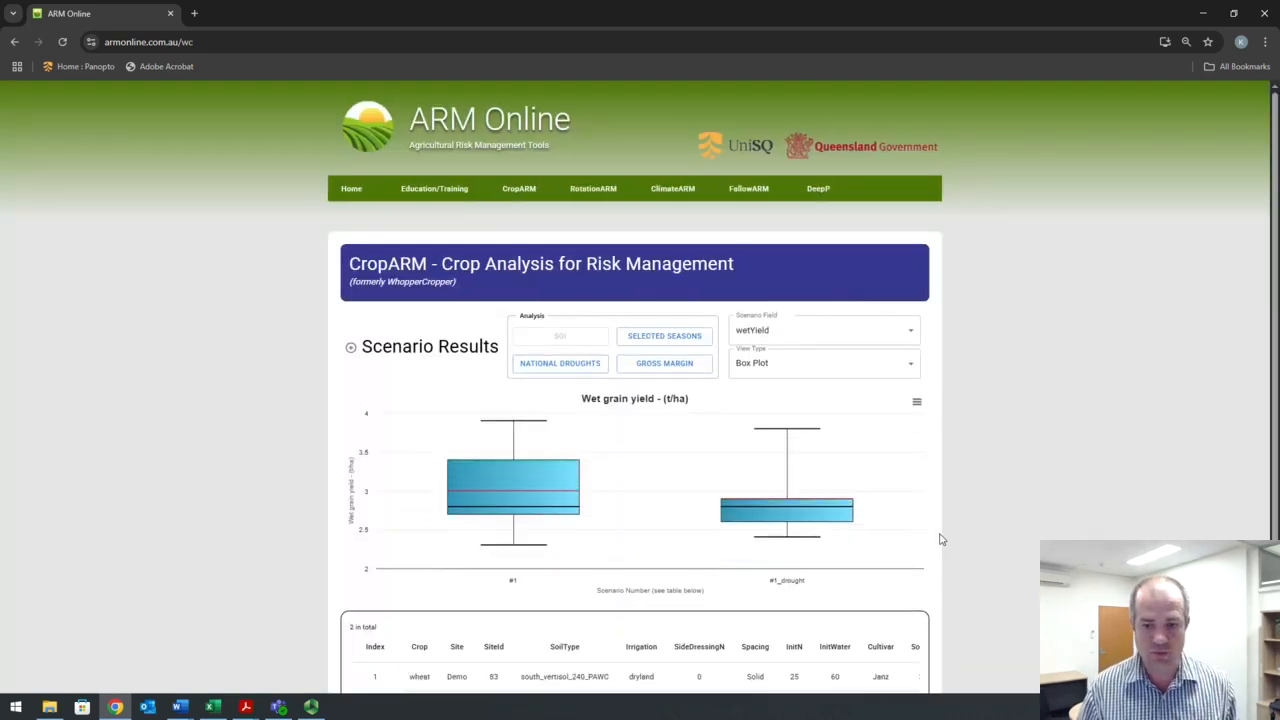
scroll(940, 534, down, 2)
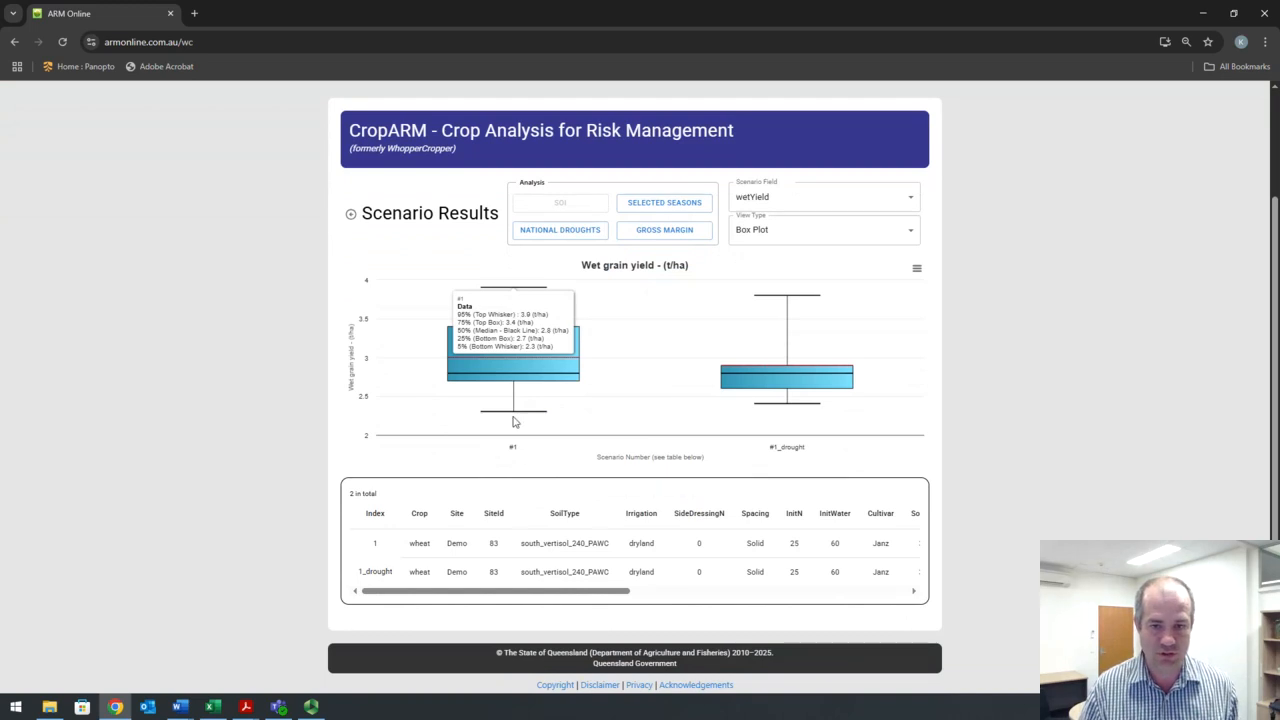
mouse_move(813, 422)
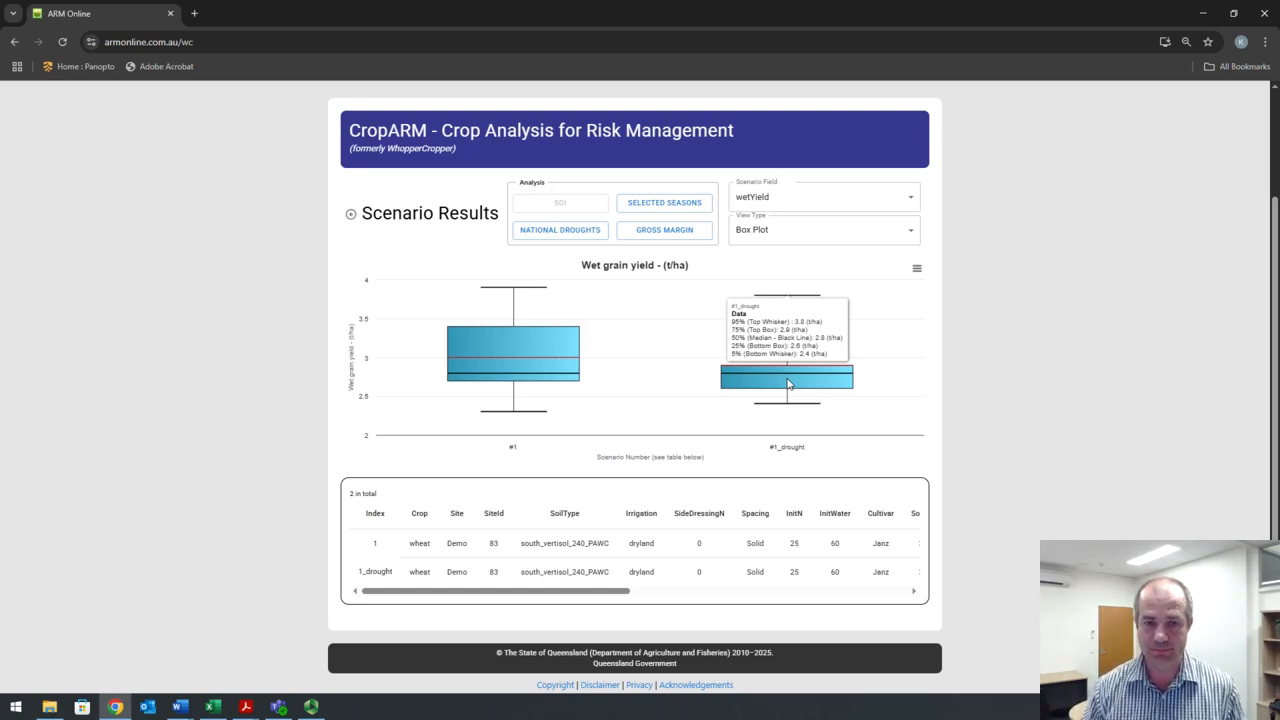
Step: Apply a national drought analysis for 1982/83 instead and compare its box plot values with the base scenario
click(588, 231)
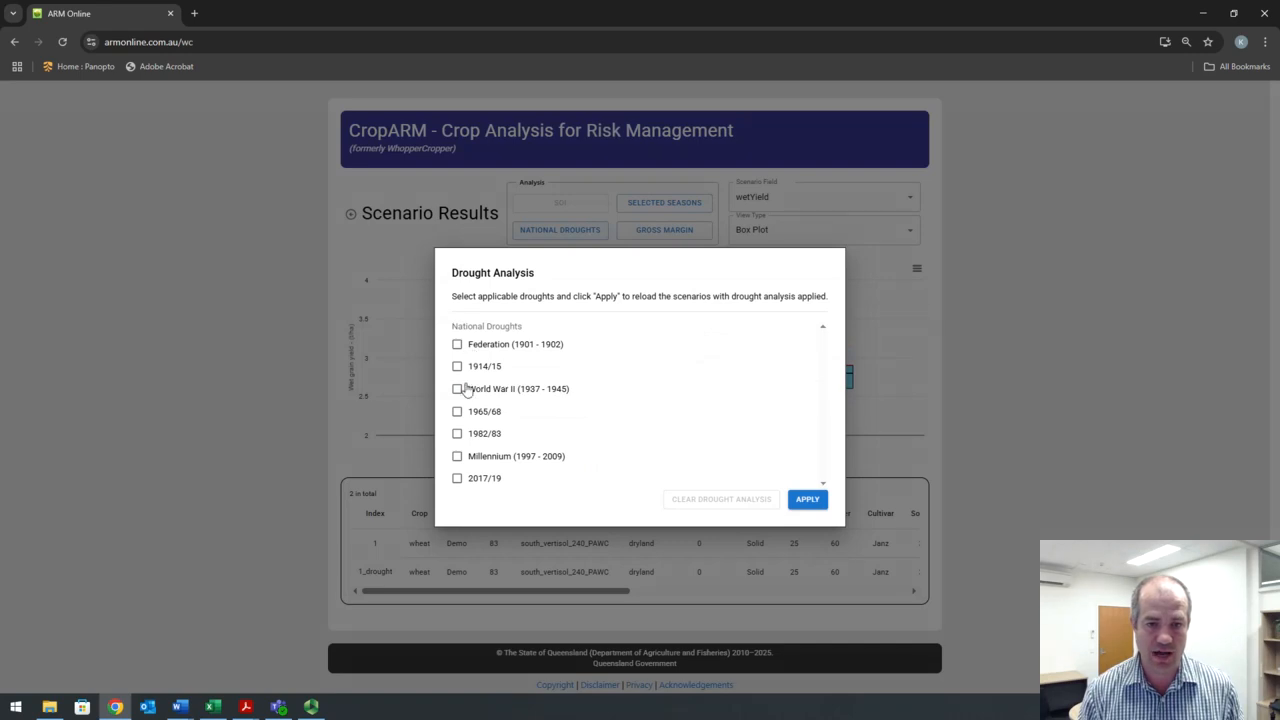
click(457, 434)
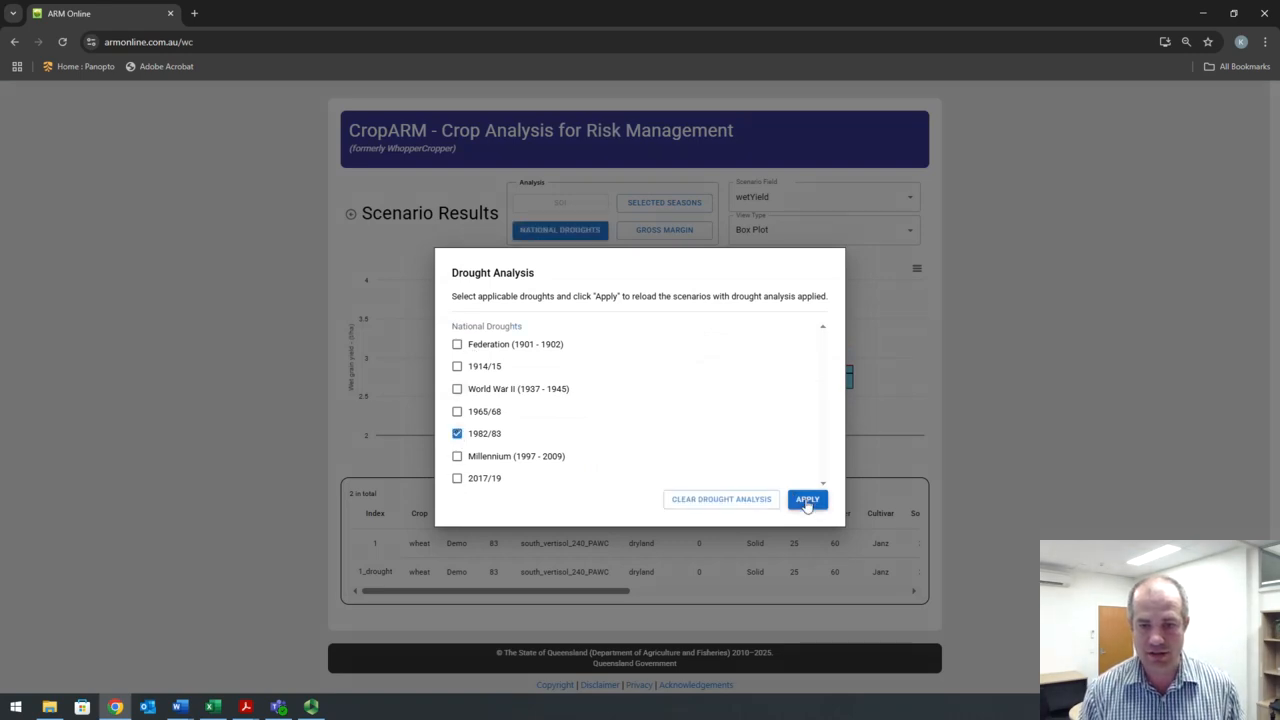
click(807, 499)
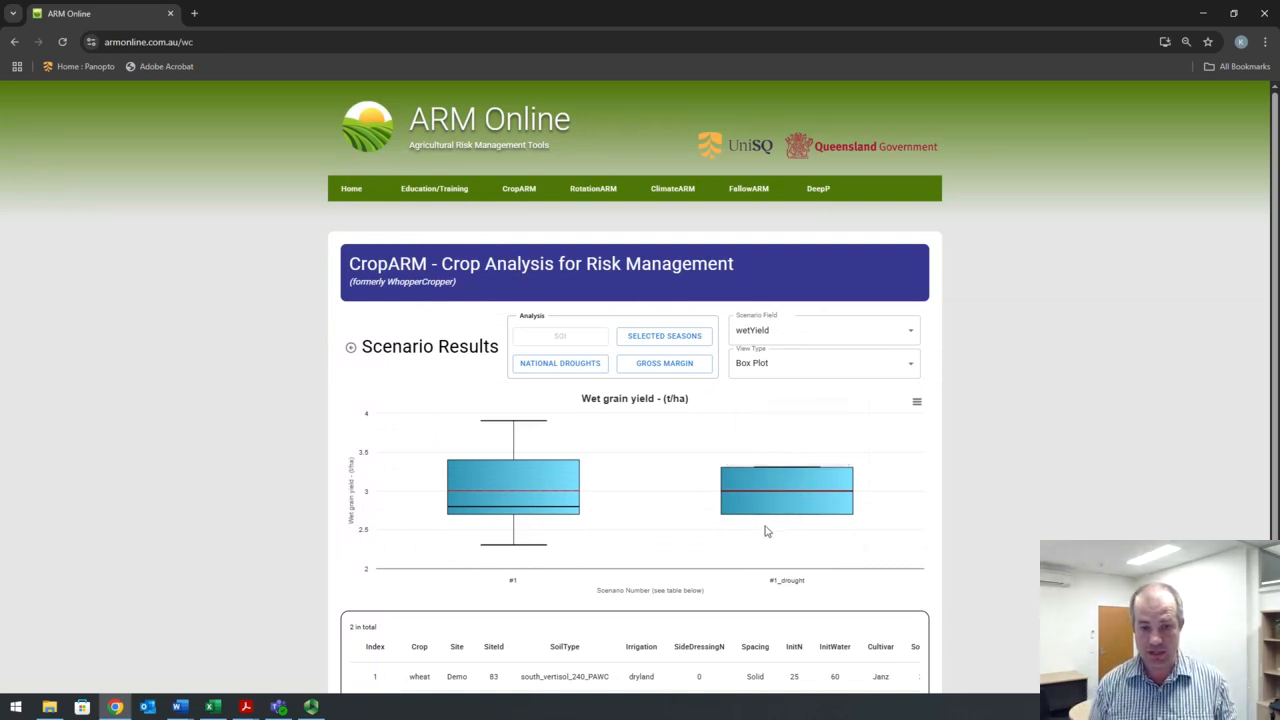
mouse_move(810, 484)
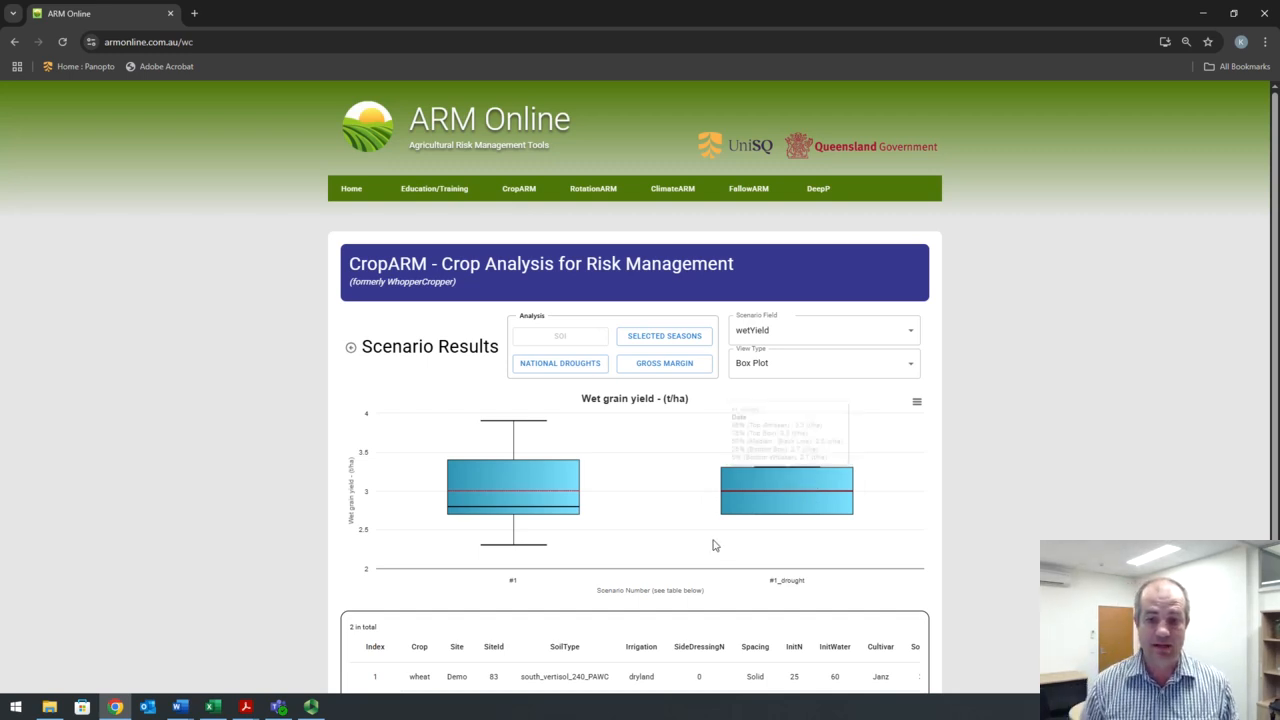
mouse_move(551, 523)
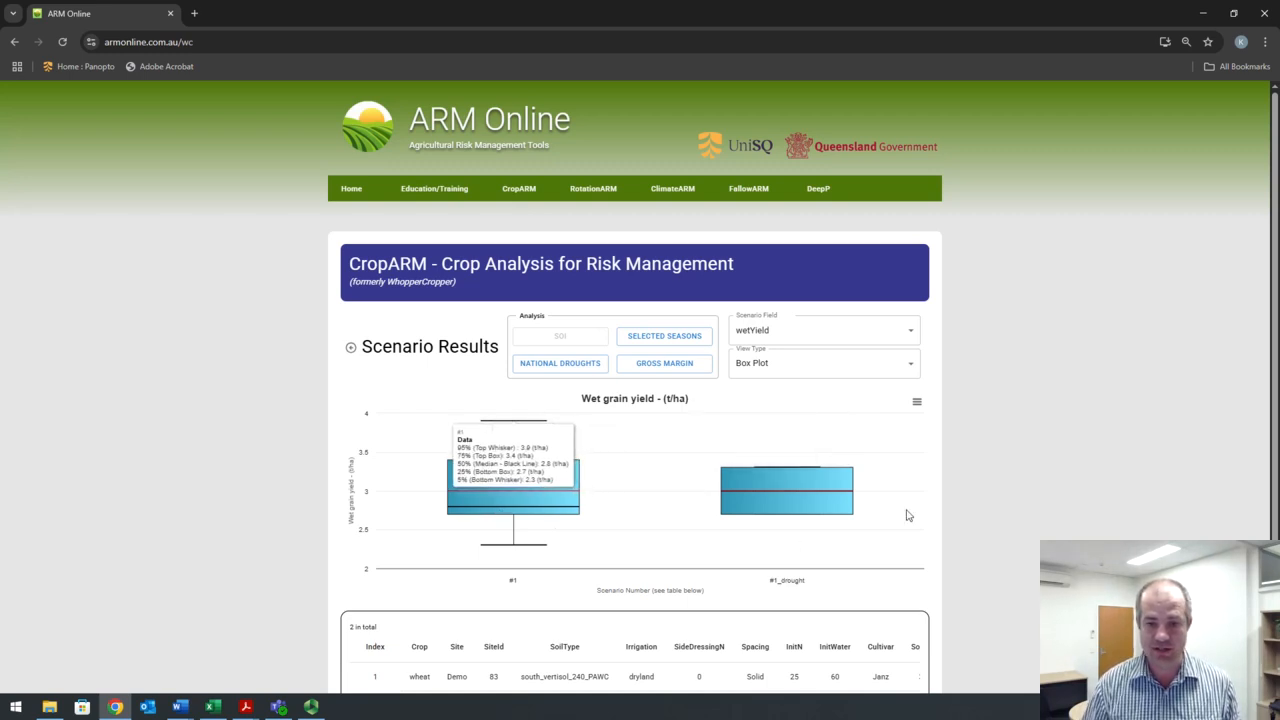
mouse_move(767, 490)
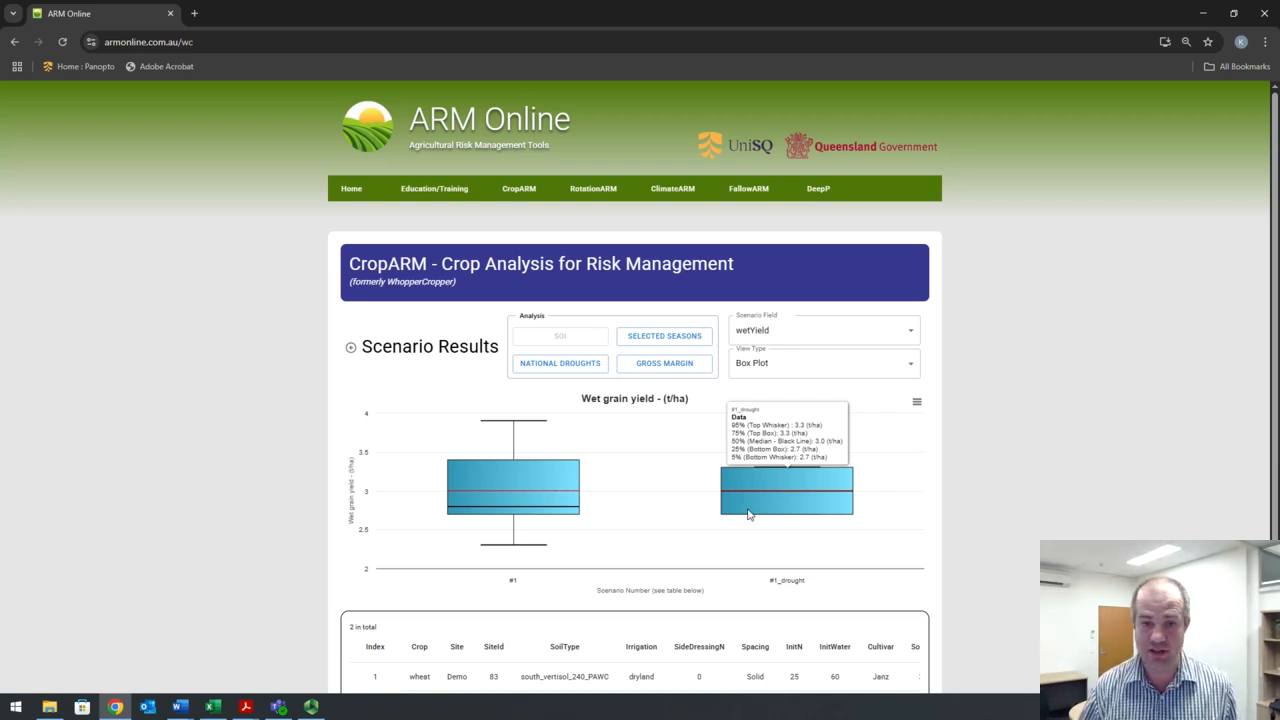
Step: Remove the drought analysis by applying it with no national droughts selected
click(591, 369)
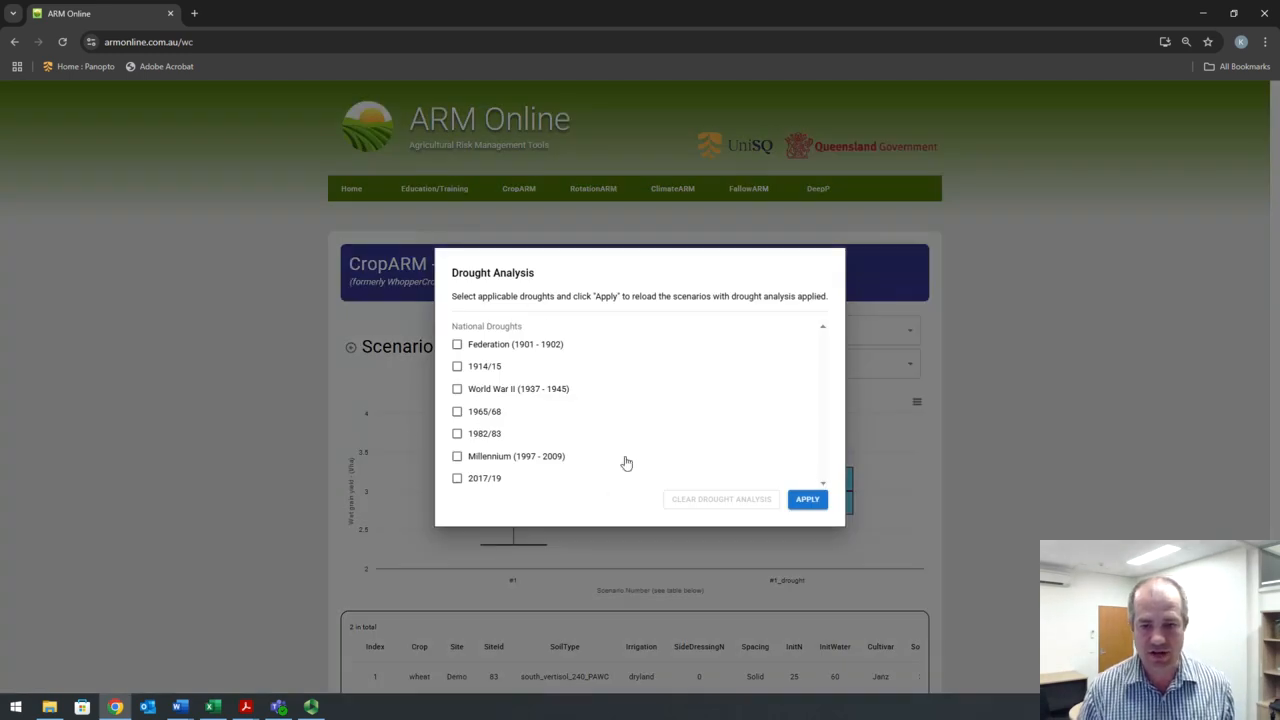
click(808, 499)
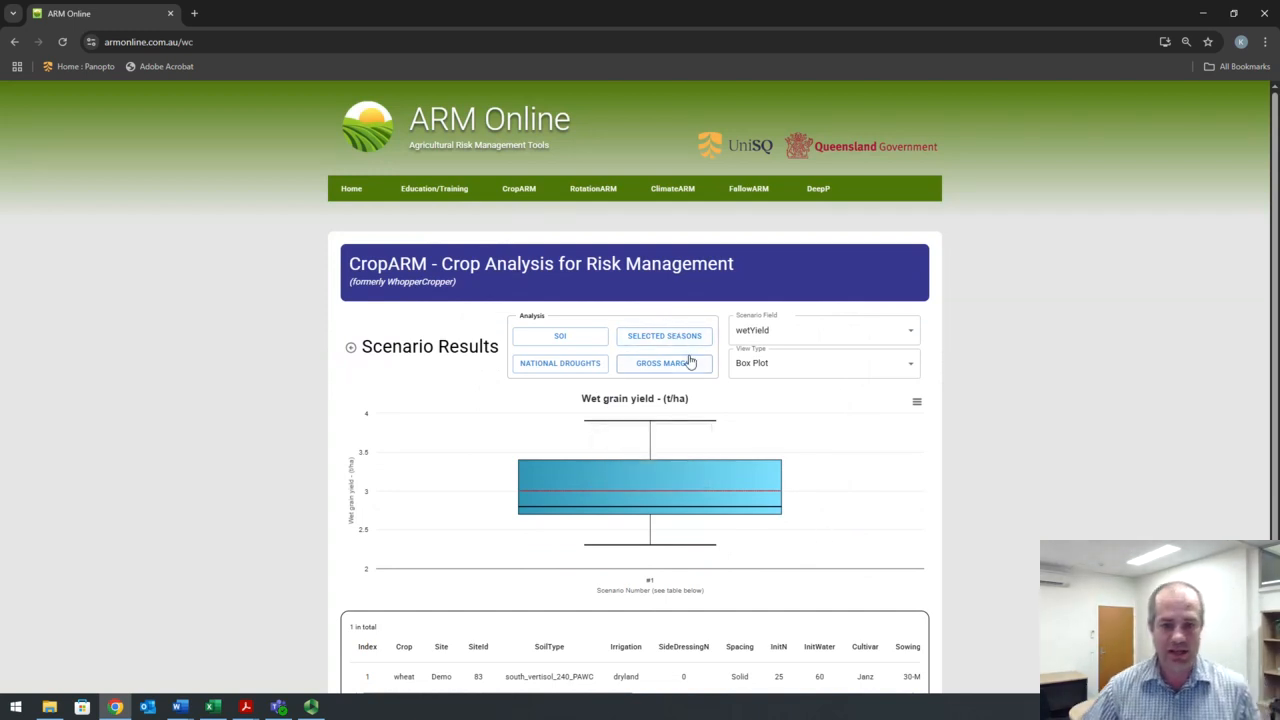
click(588, 370)
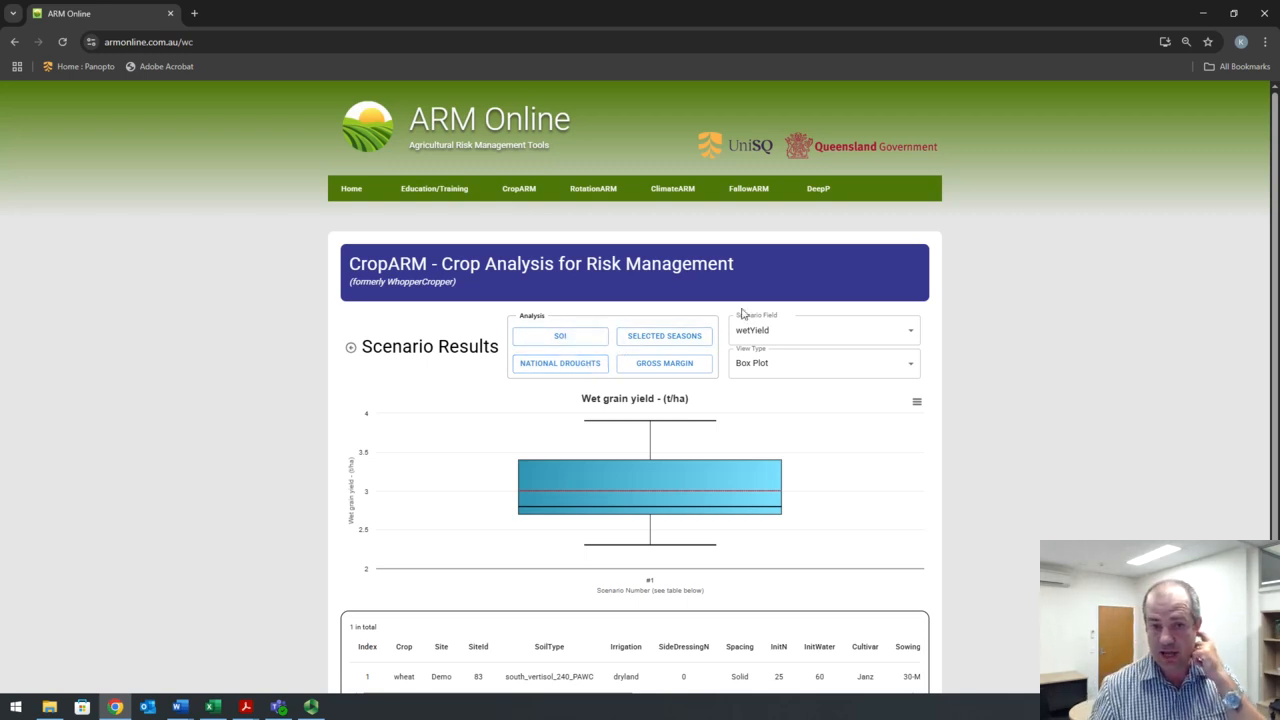
Step: Apply the Selected Seasons analysis with the Extremely Dry and Moderately Dry conditions and inspect both yield box plots
click(680, 342)
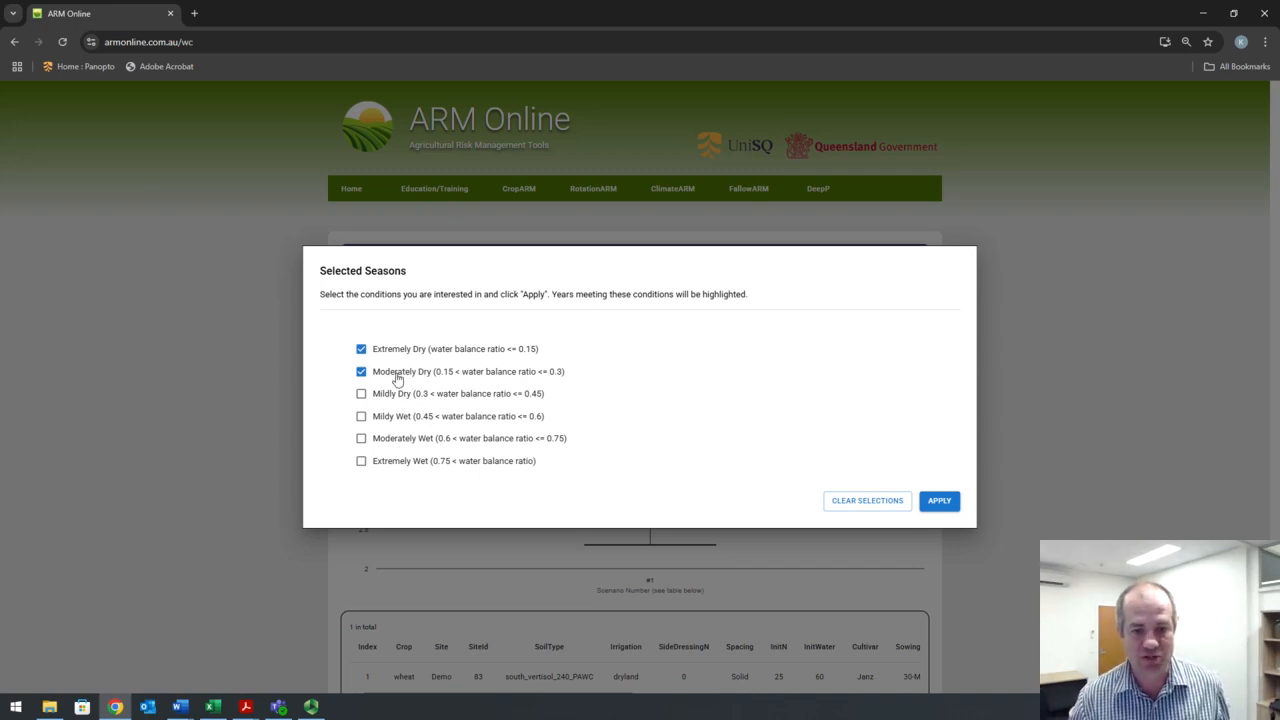
click(941, 504)
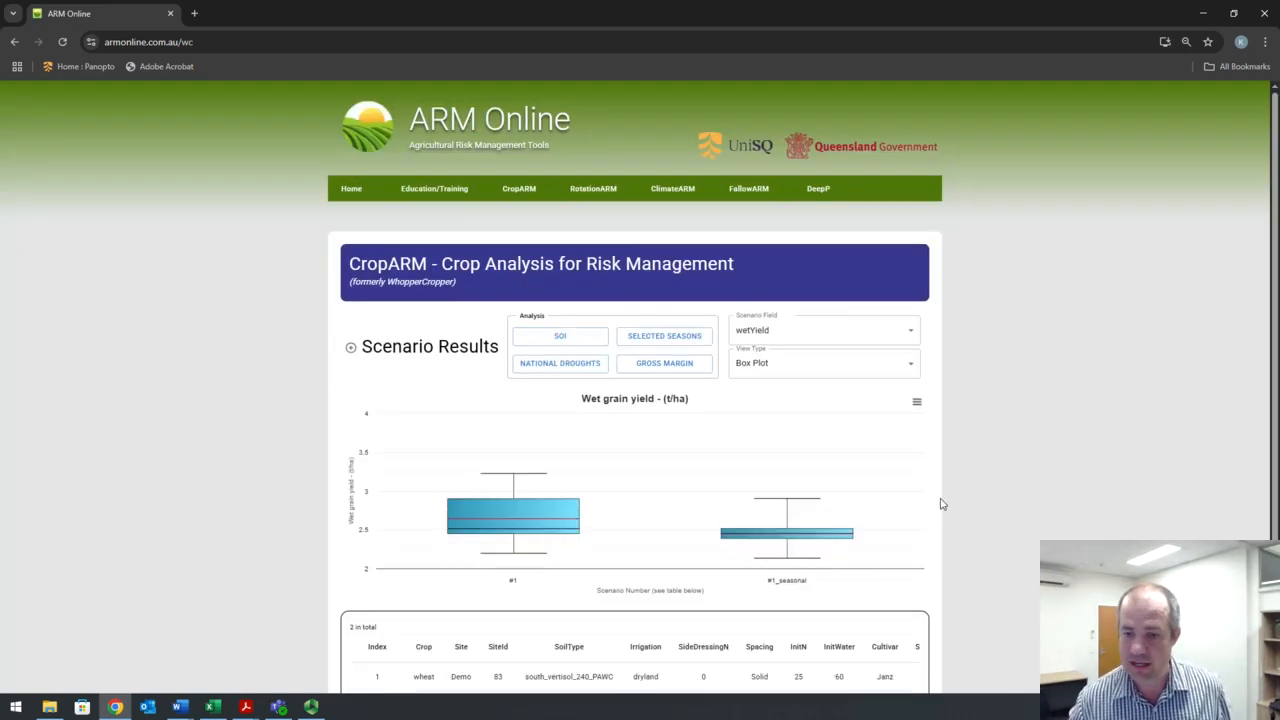
scroll(941, 504, down, 2)
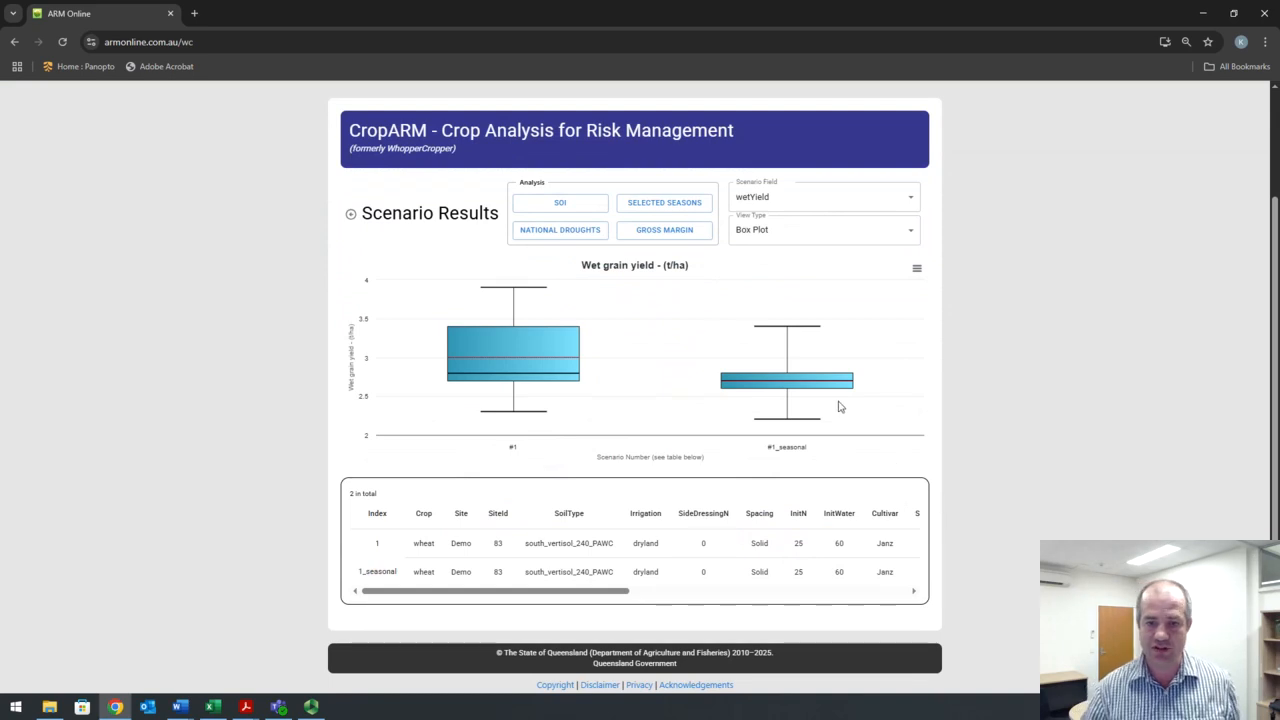
mouse_move(761, 389)
mouse_move(505, 368)
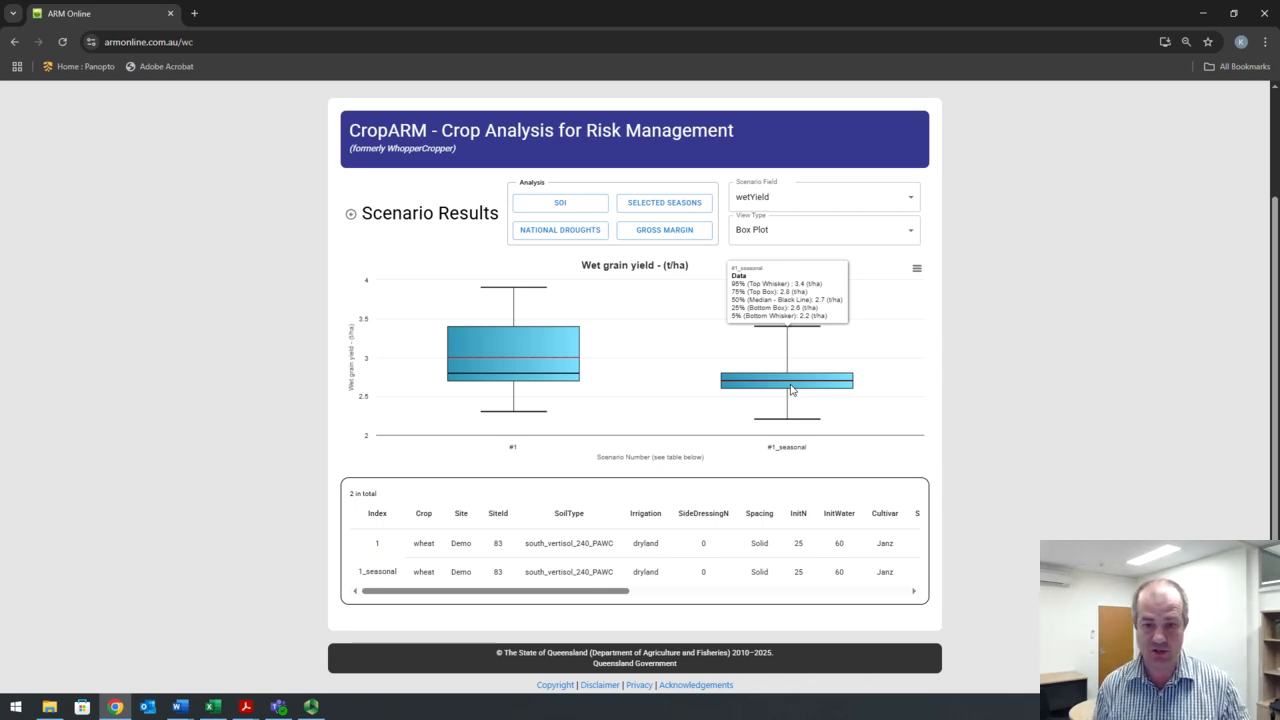
Step: Change the results view type to Bar Chart
click(910, 235)
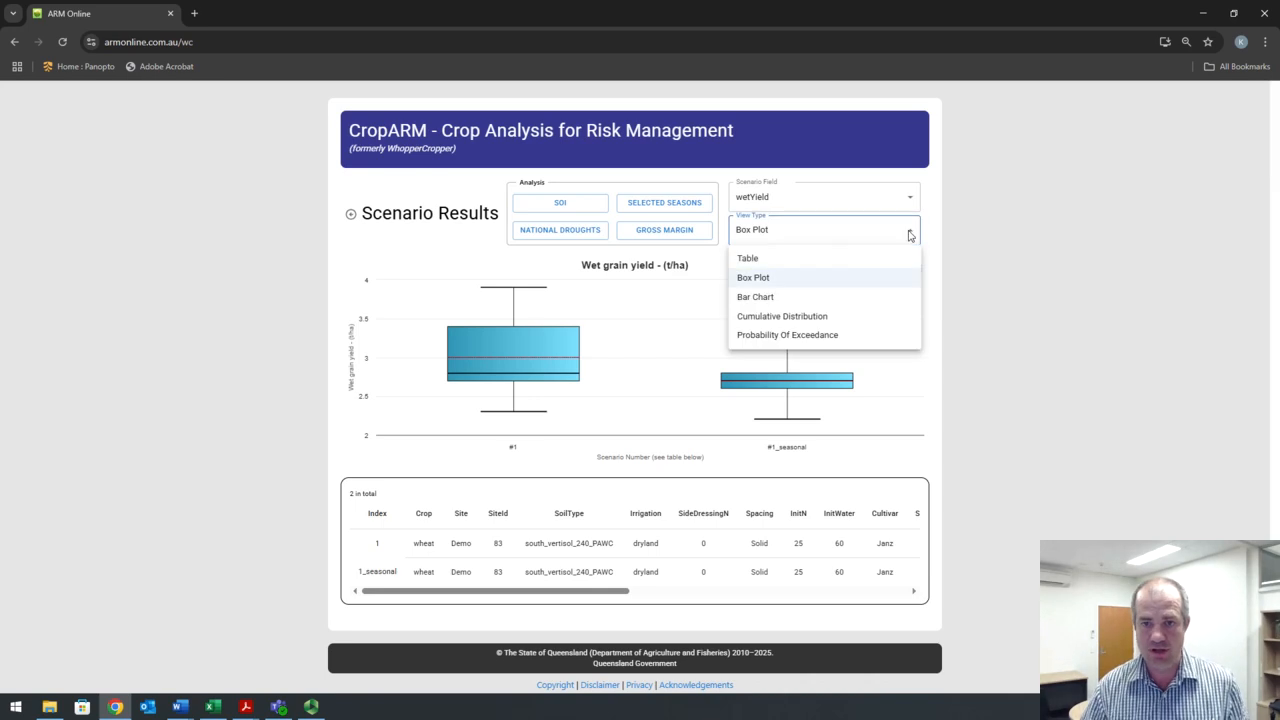
click(756, 297)
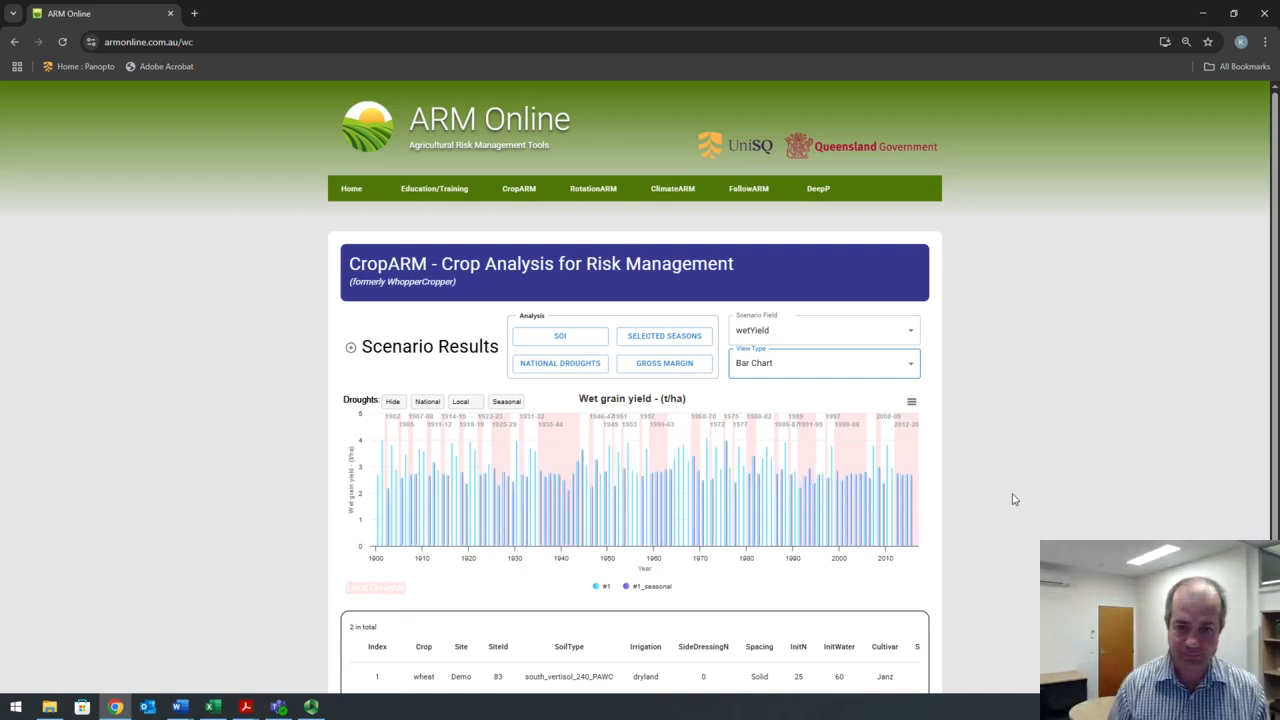
Step: Clear the selected season conditions and apply an SOI analysis for April-May with the Consistently Positive (Phase 2) phase
click(689, 335)
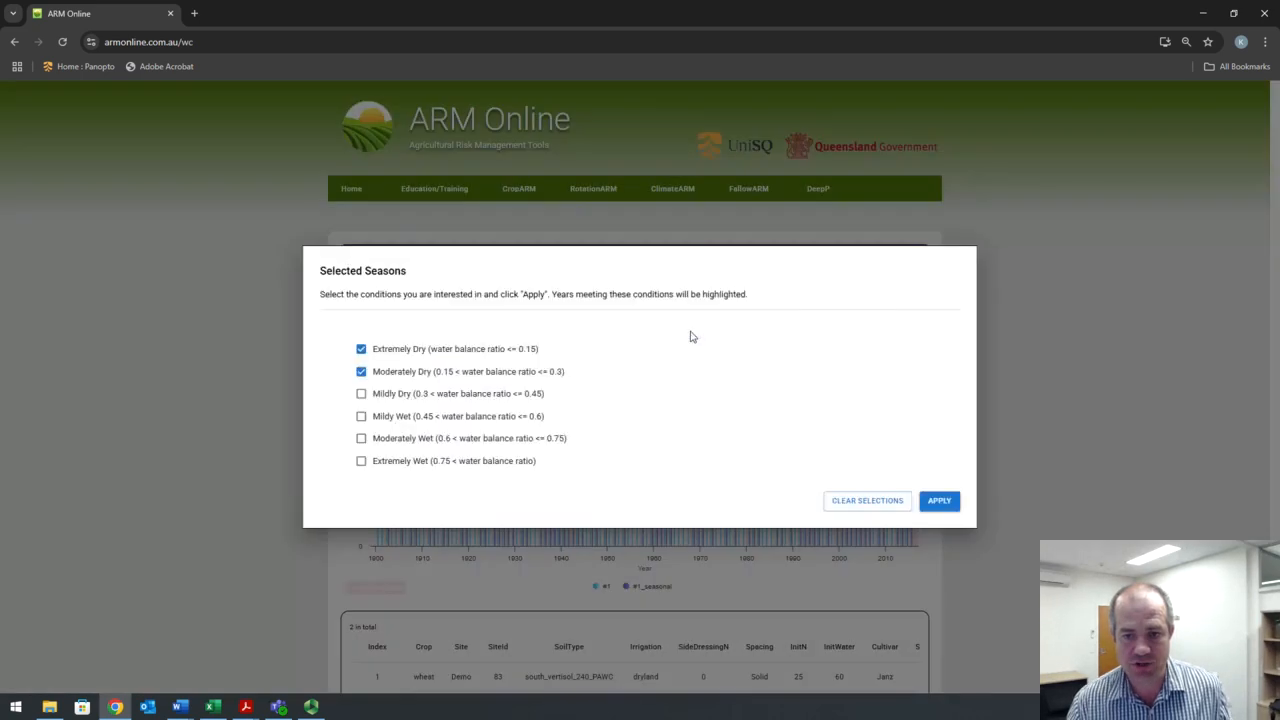
click(852, 504)
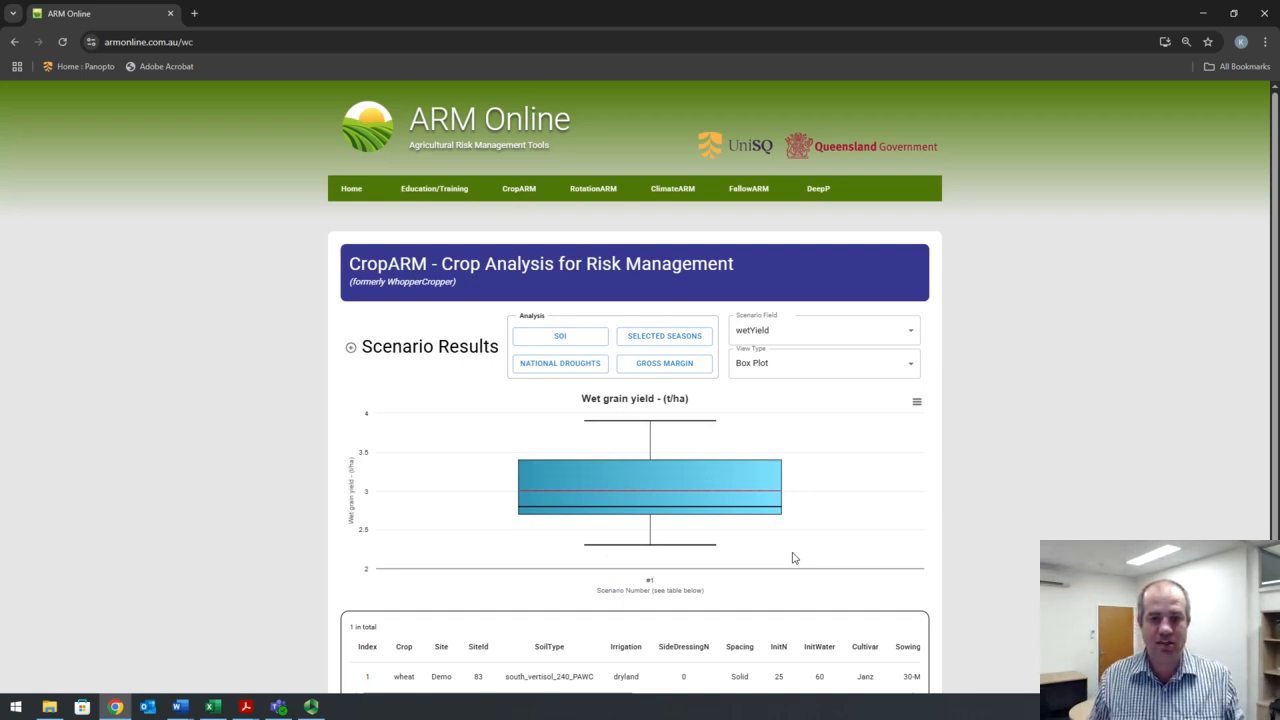
click(545, 347)
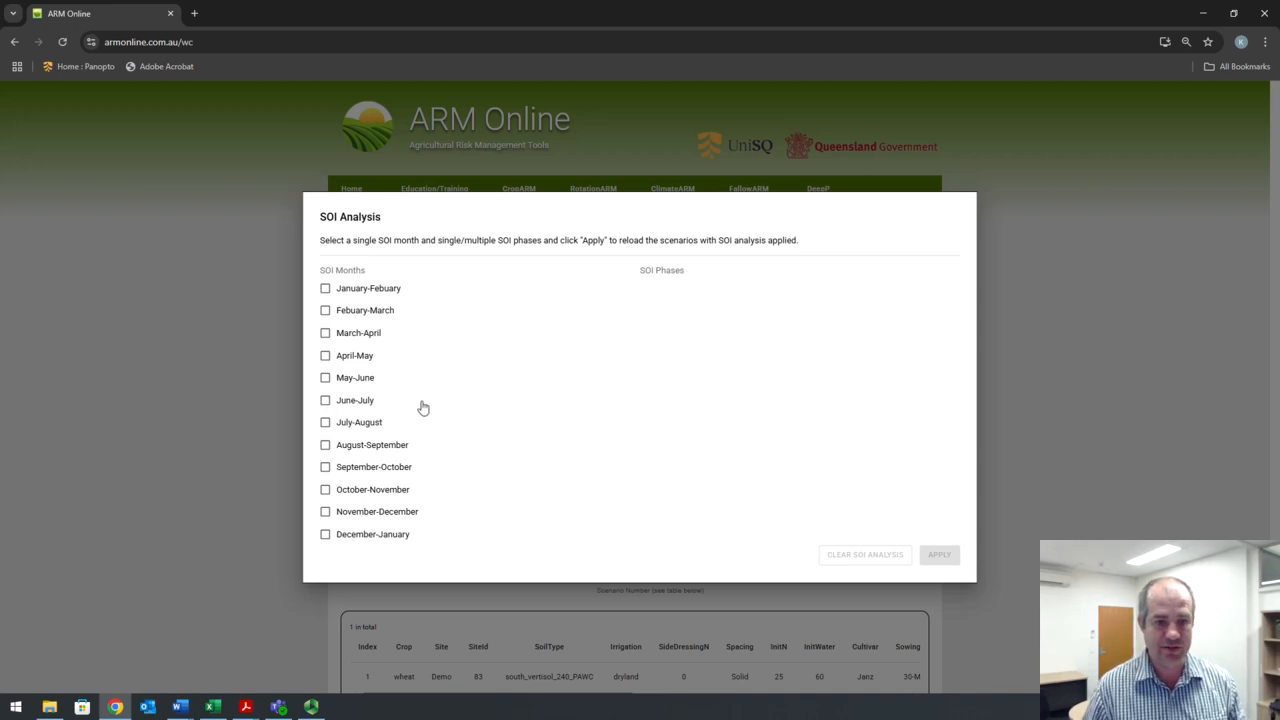
click(325, 356)
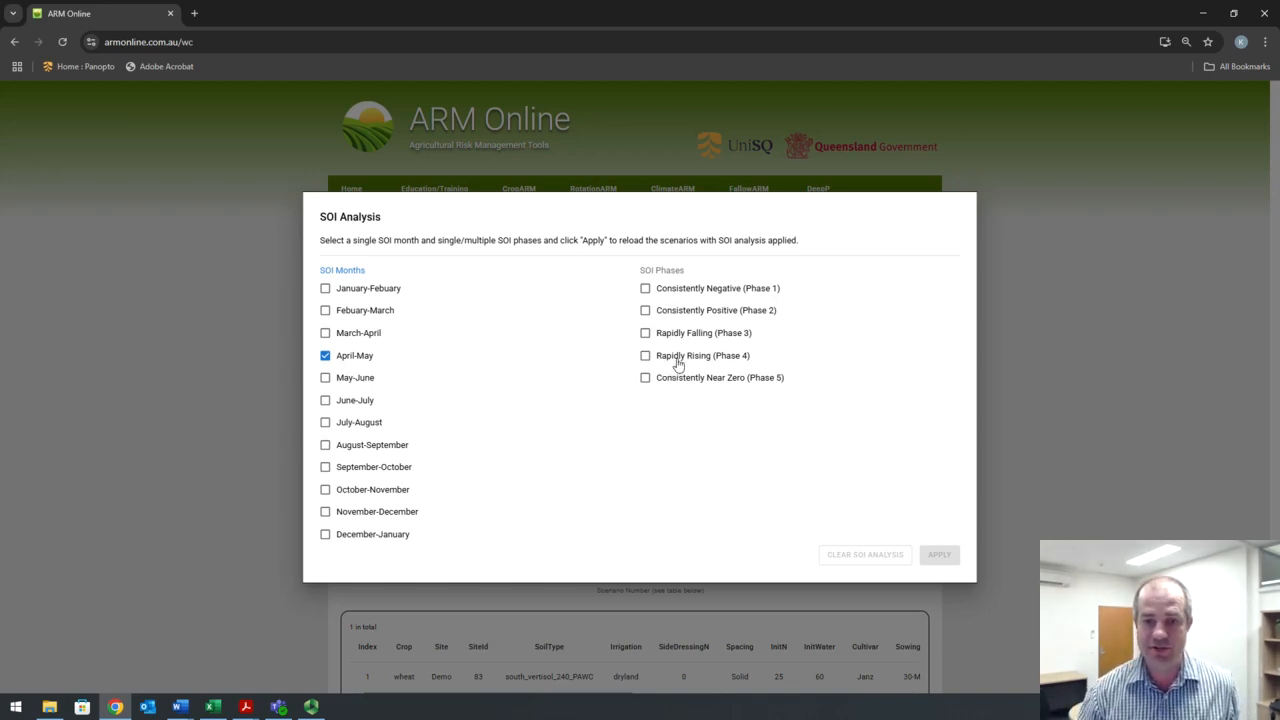
click(645, 311)
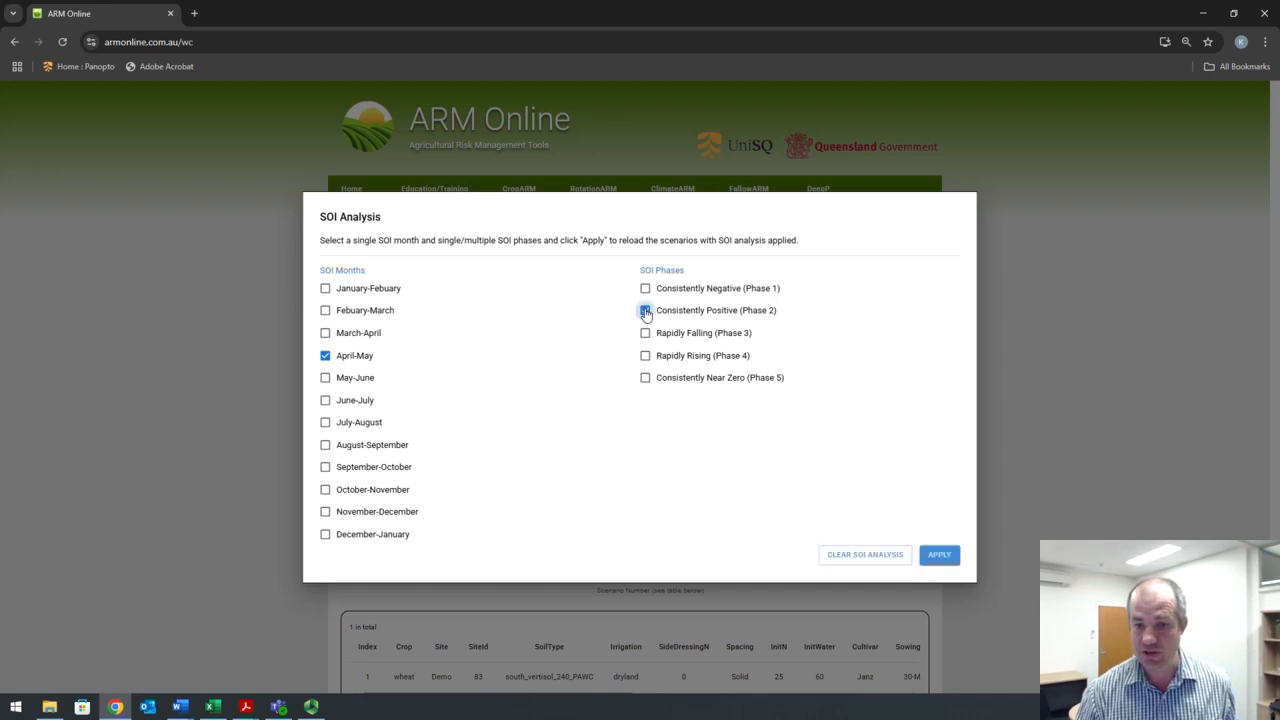
click(938, 555)
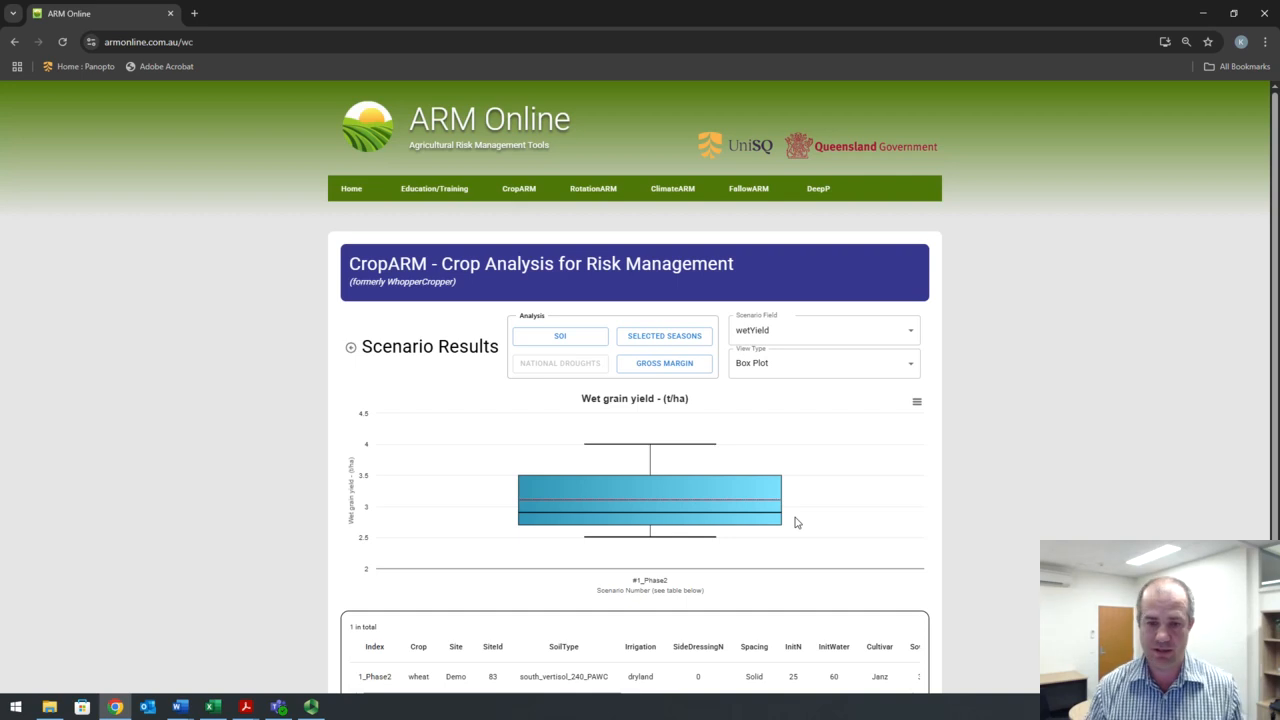
scroll(797, 522, down, 1)
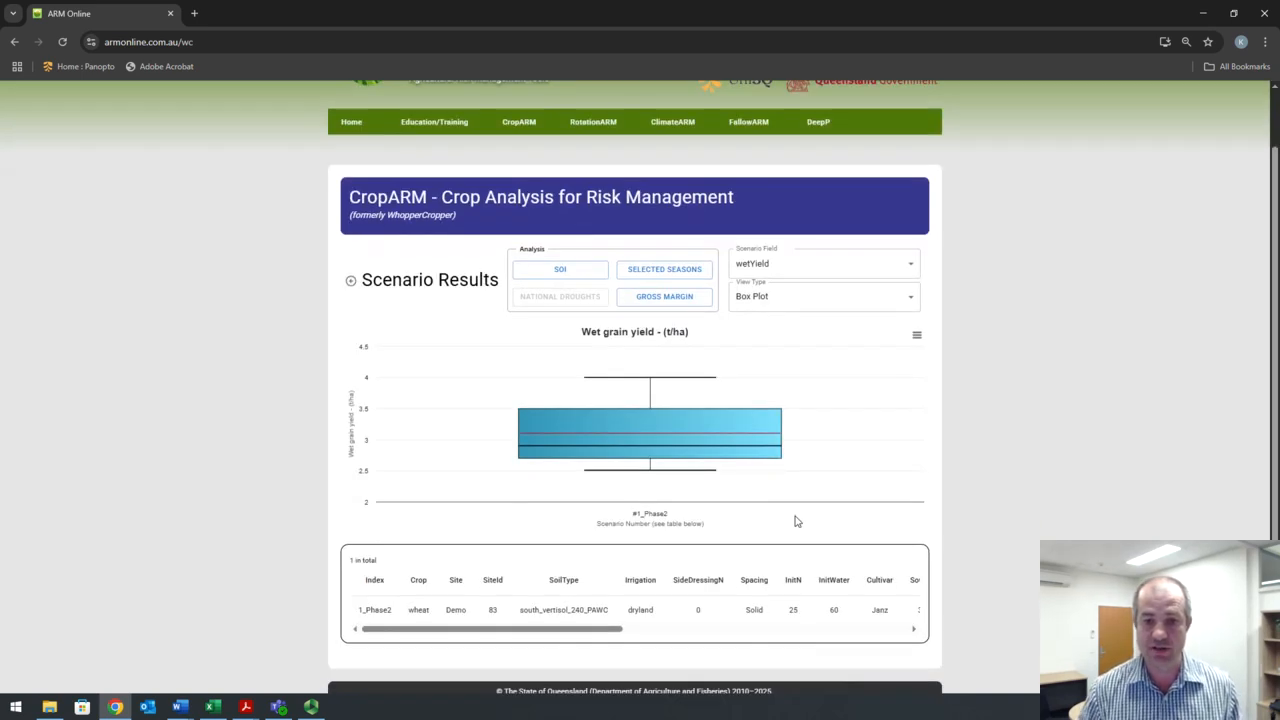
scroll(797, 522, down, 1)
scroll(797, 505, up, 1)
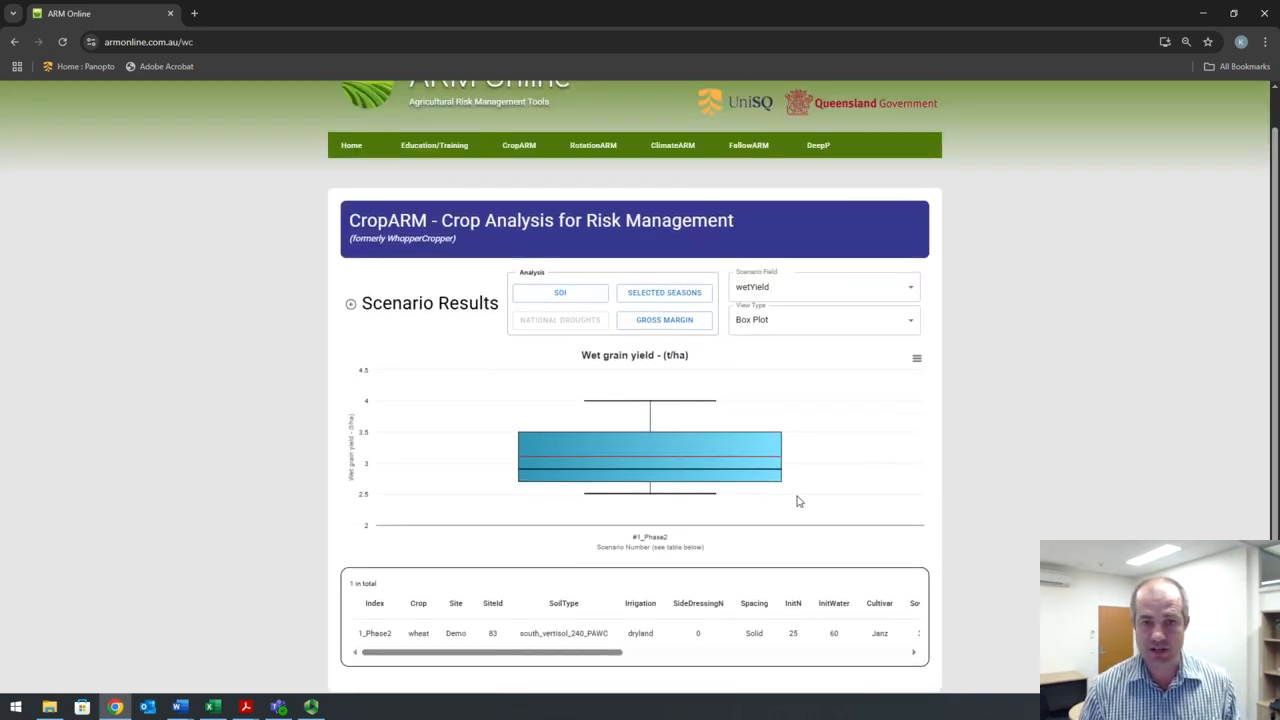
Step: Start a new CropARM analysis and choose the (Demo) site in QLD
click(520, 157)
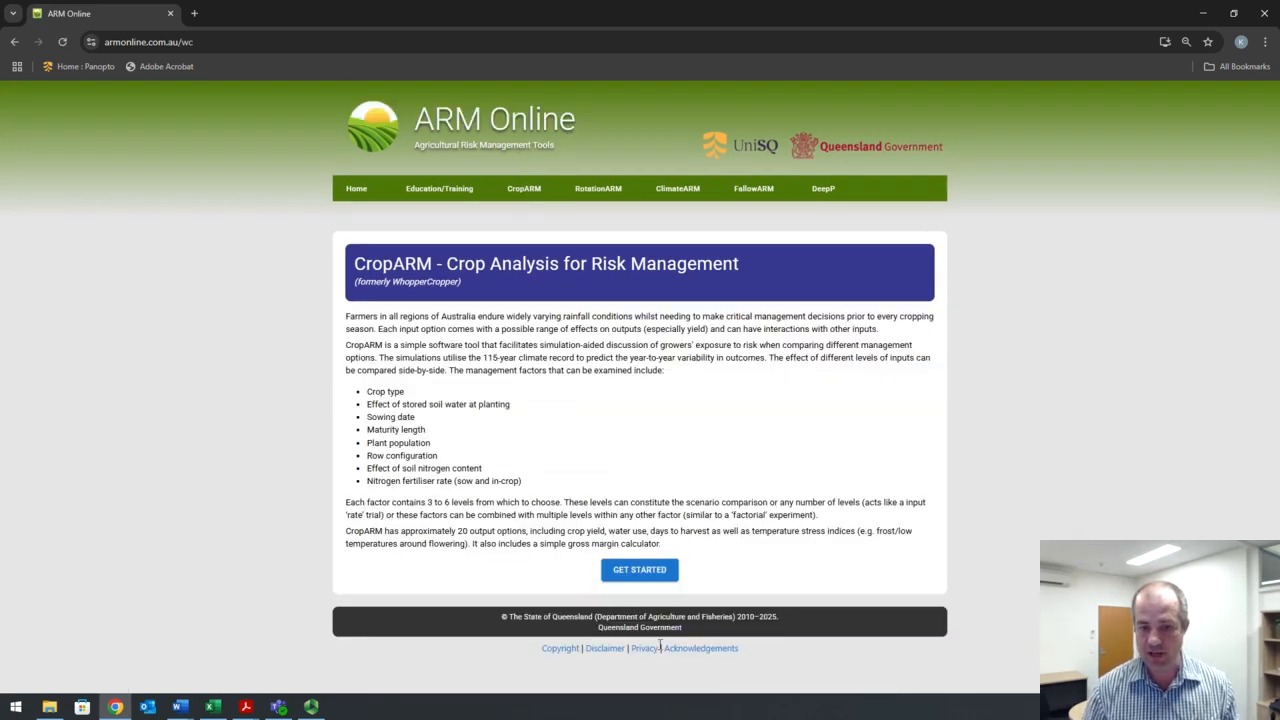
click(646, 572)
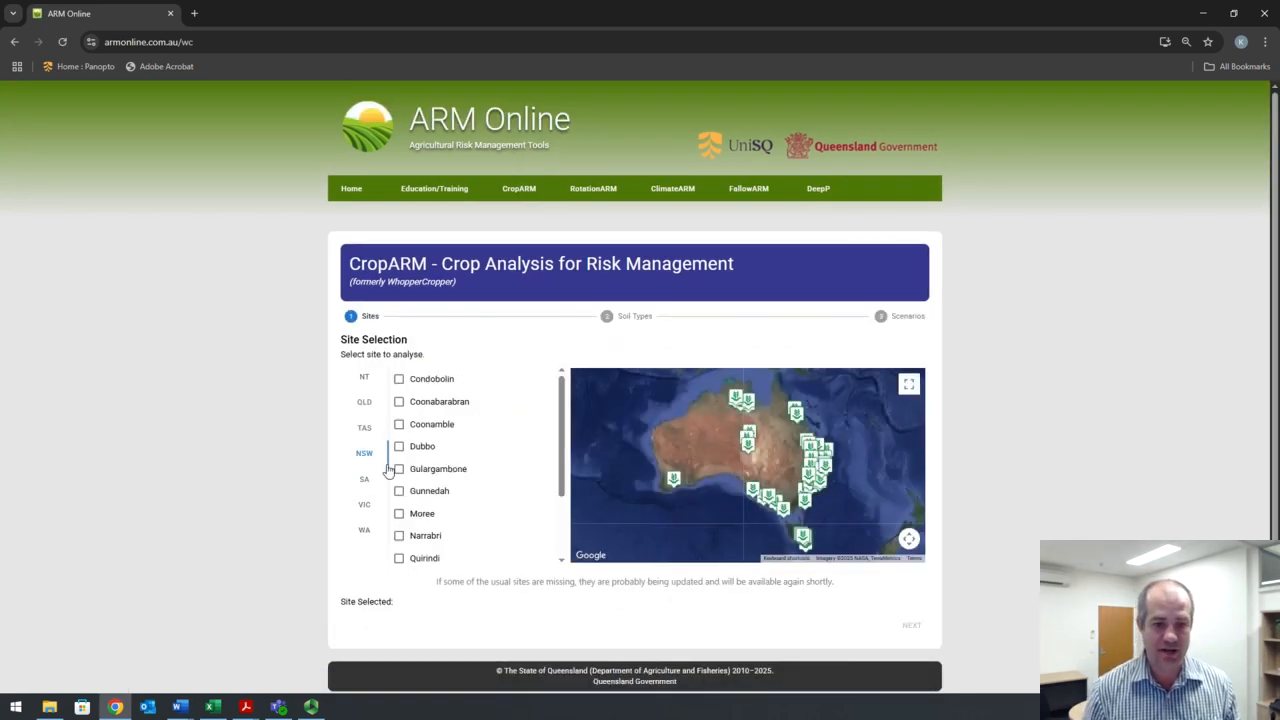
click(364, 402)
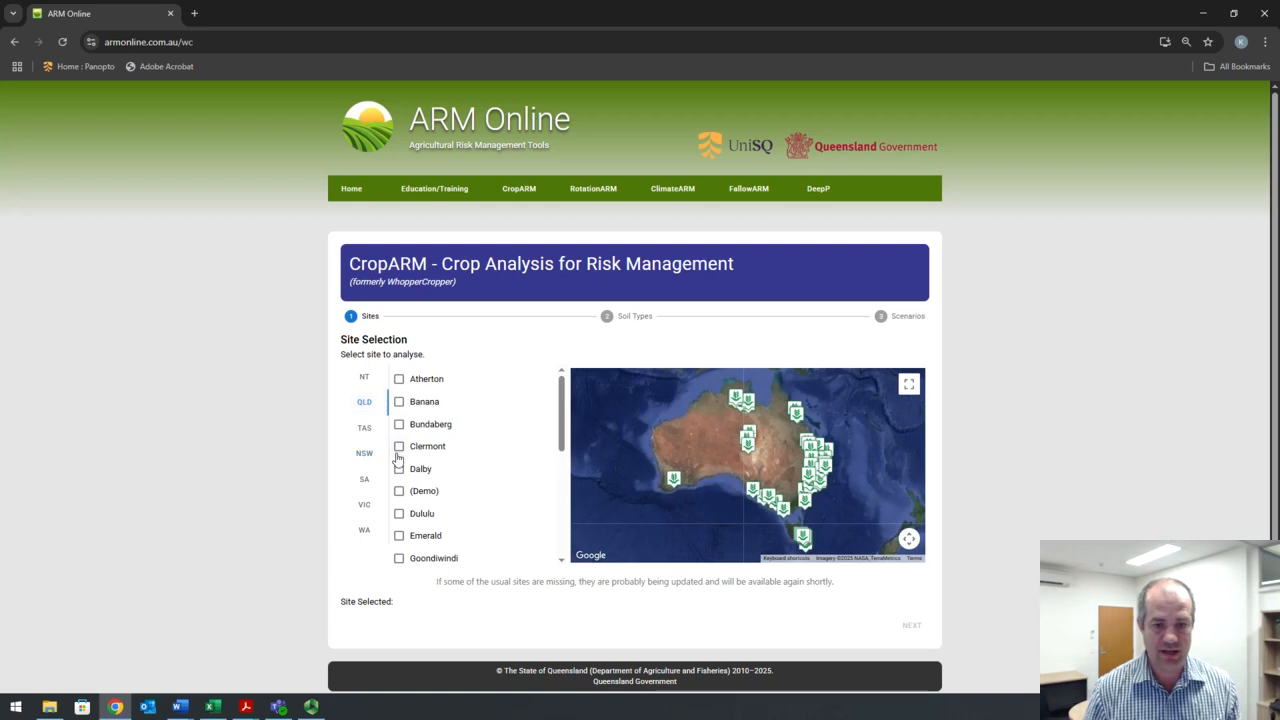
click(399, 491)
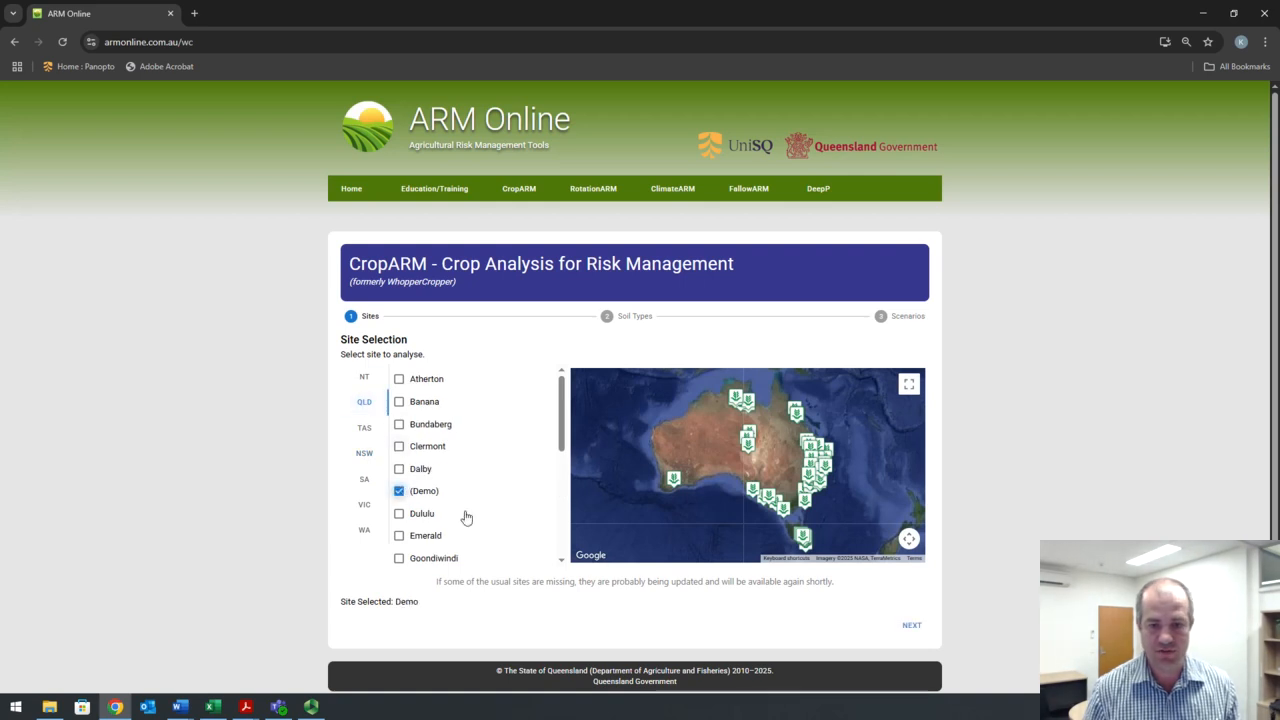
click(911, 626)
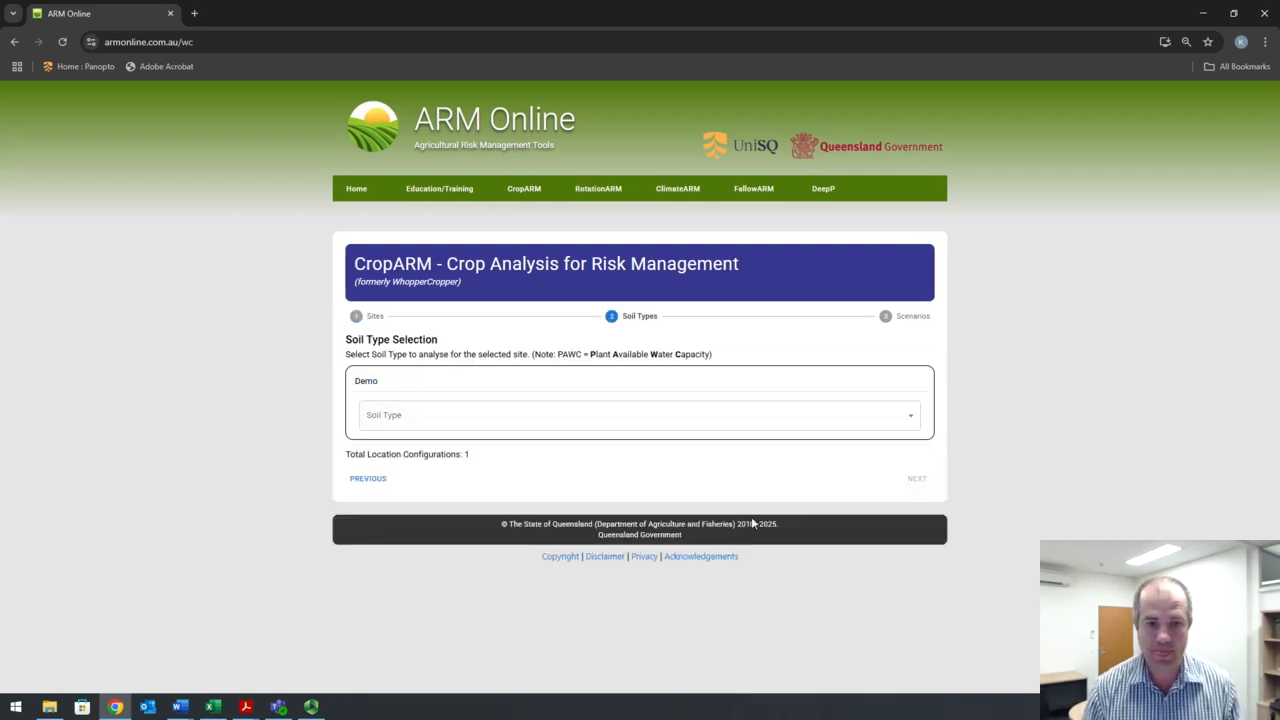
Step: Set the Demo site's soil type to South Vertisol 240 (PAWC: 240mm) and continue to scenario creation
click(620, 420)
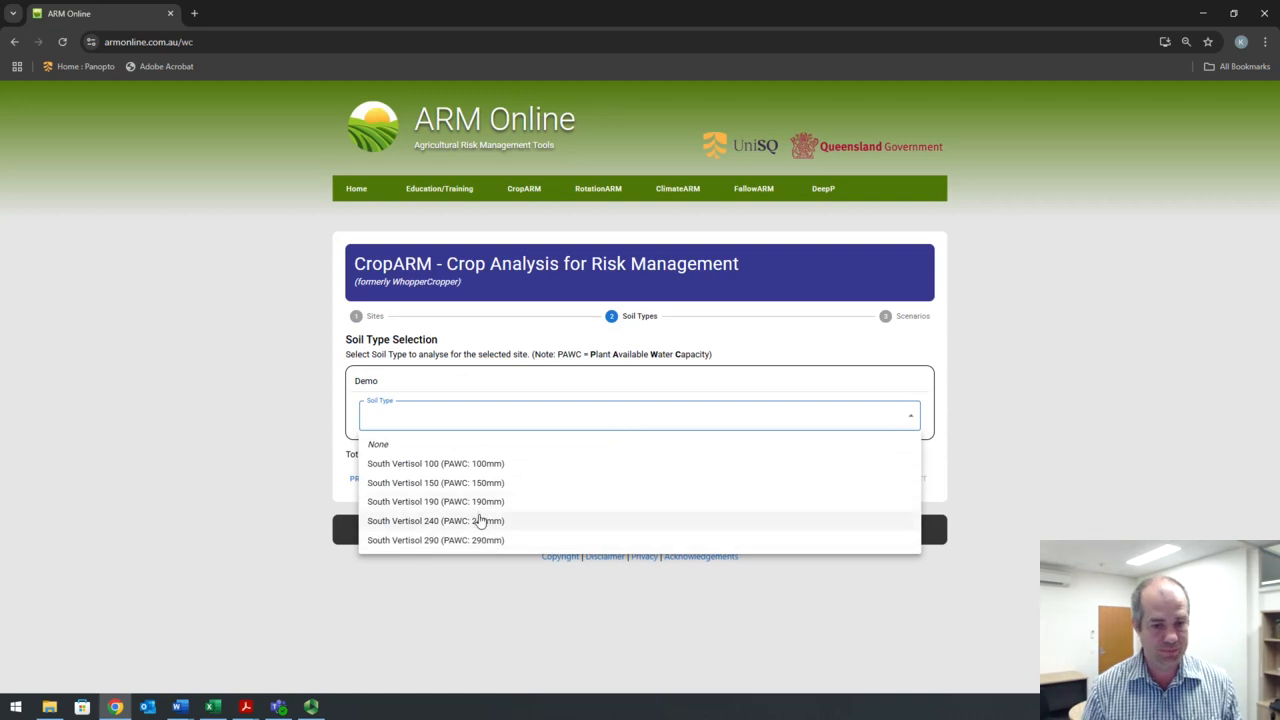
click(480, 521)
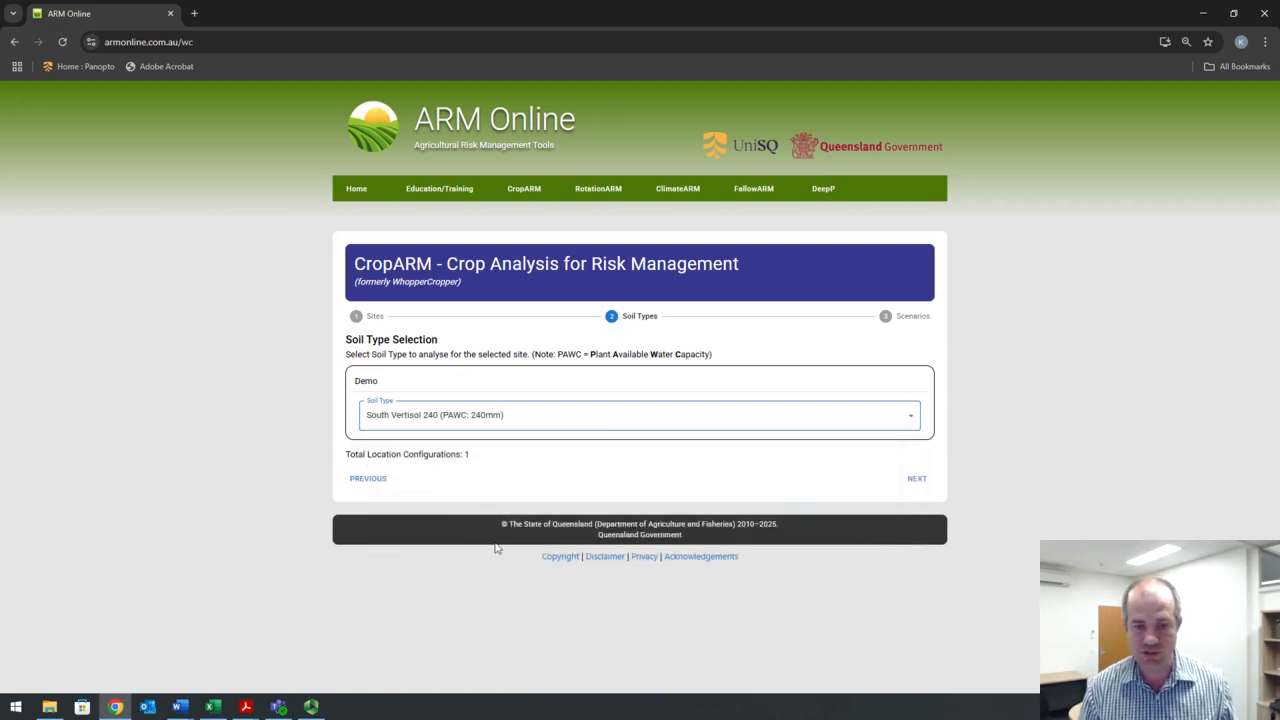
click(915, 484)
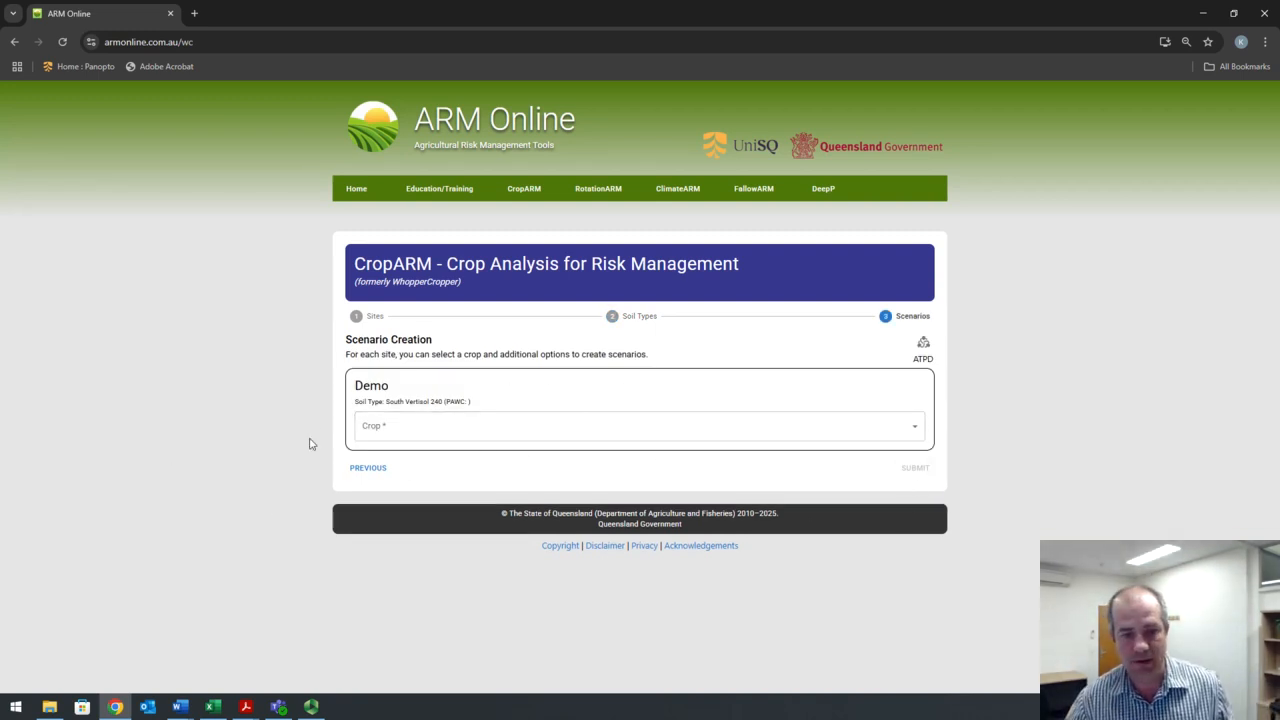
Step: Check the available crops, then start an ATPD scenario with a minimum yield of 0.5 and a maximum yield of 4
click(917, 427)
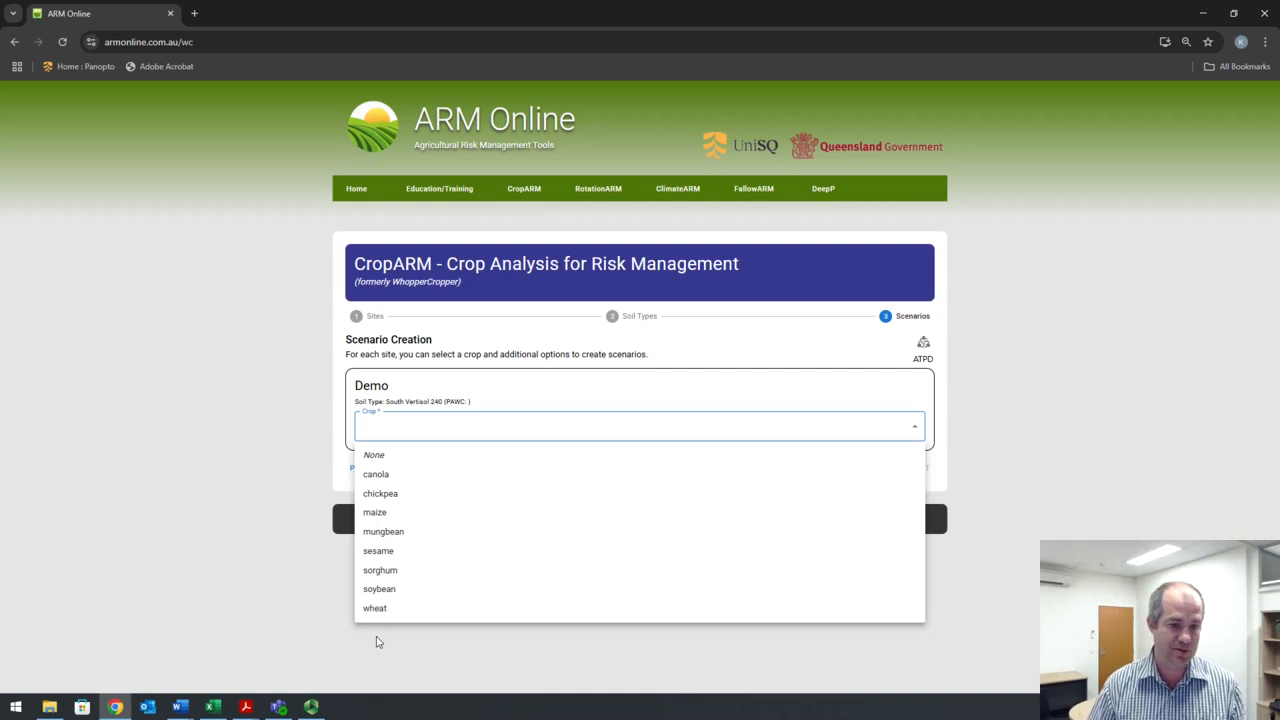
click(912, 350)
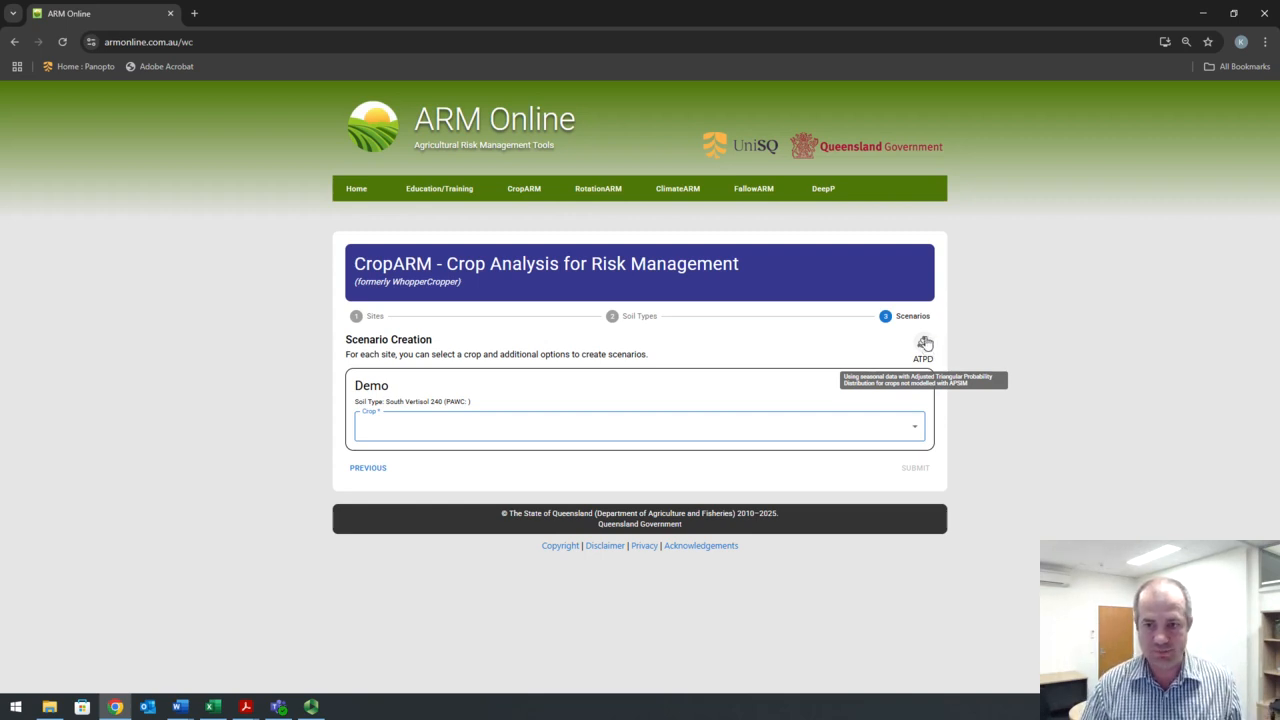
click(924, 343)
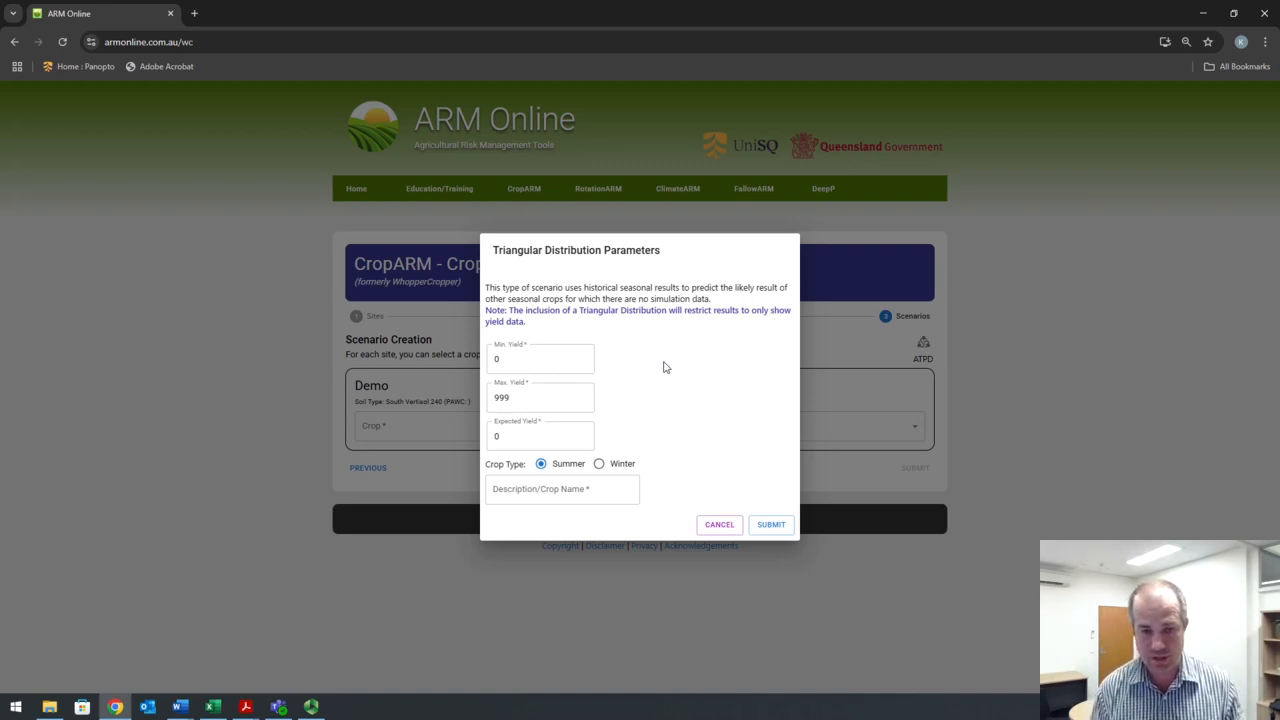
click(582, 358)
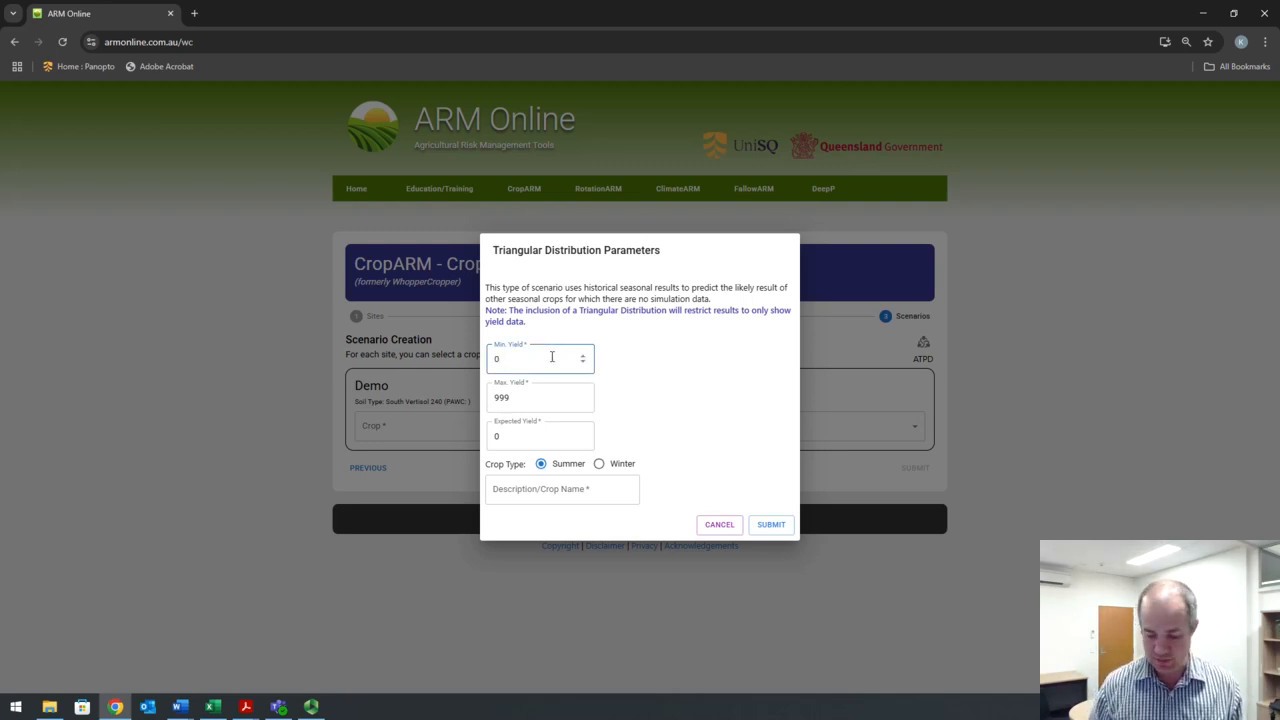
key(BackSpace)
text(0.)
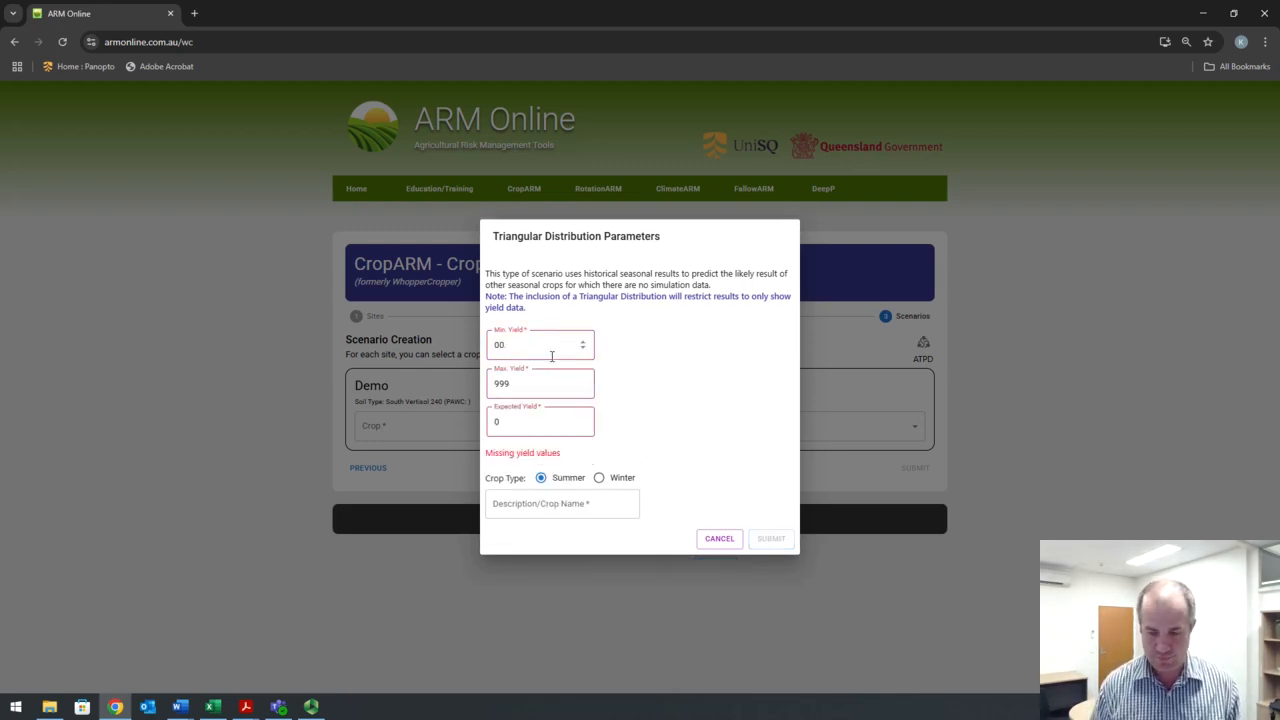
text(.5)
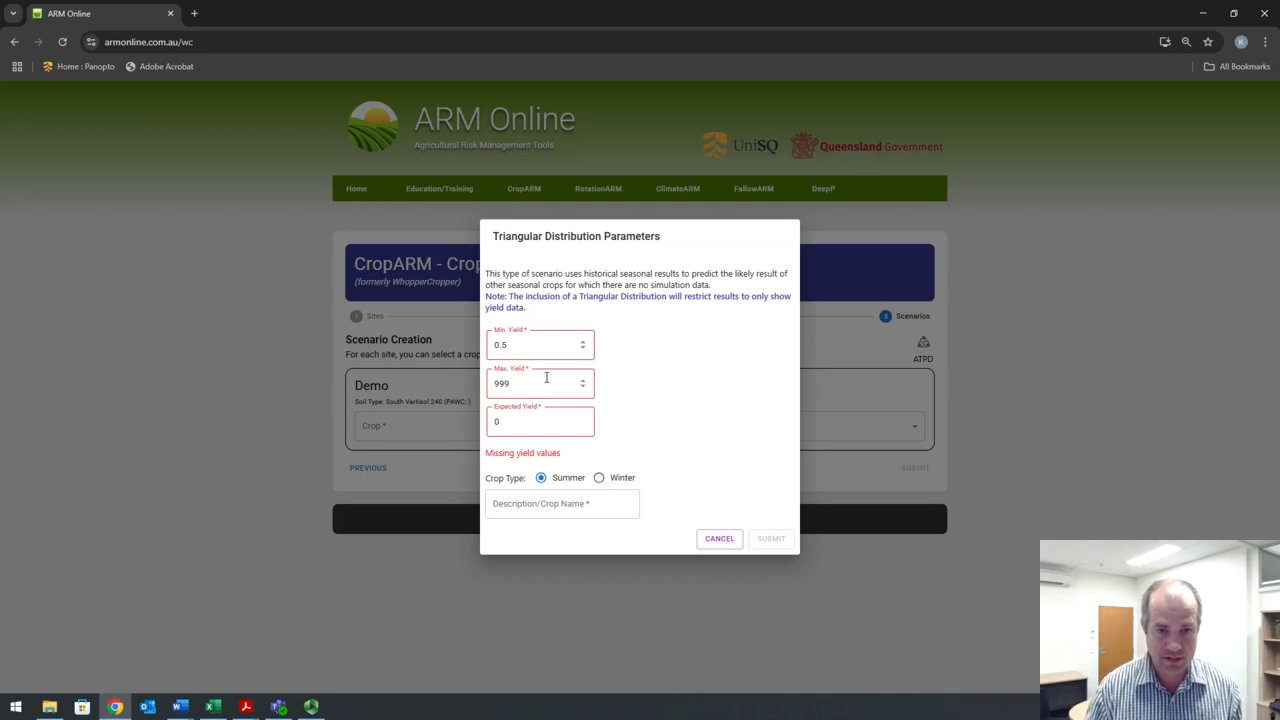
click(541, 385)
drag(541, 385, 483, 390)
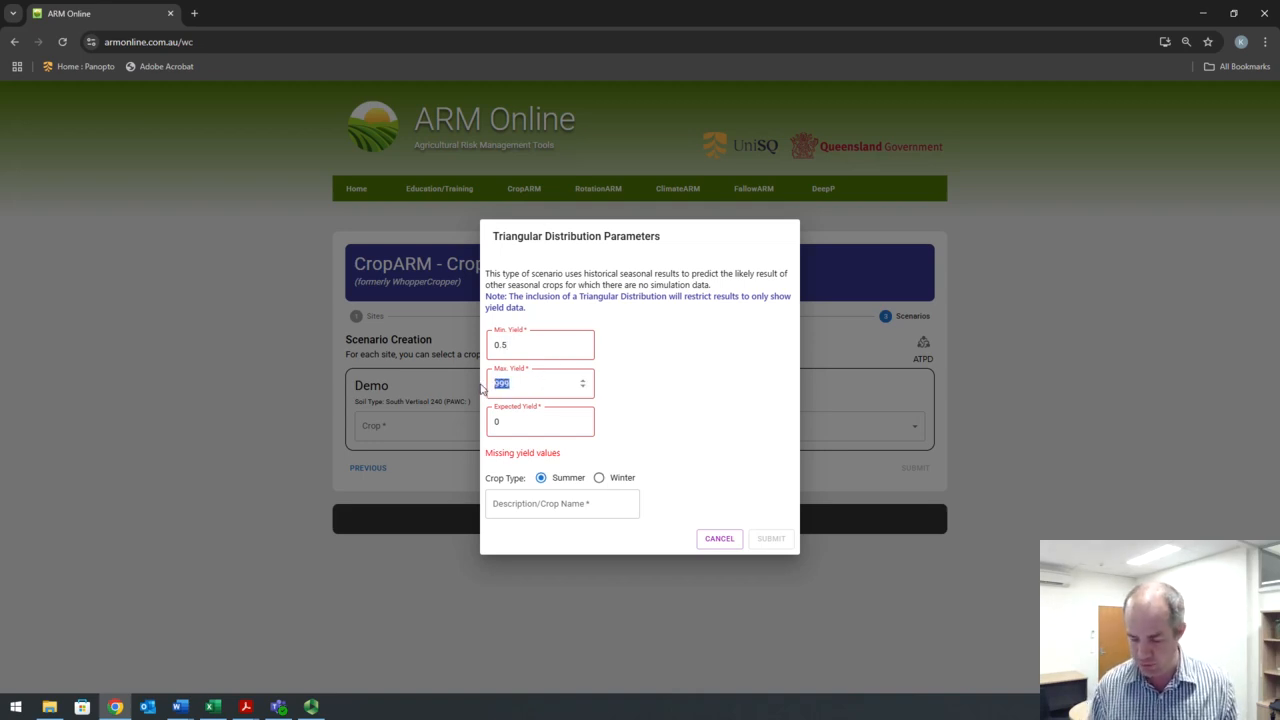
text(4)
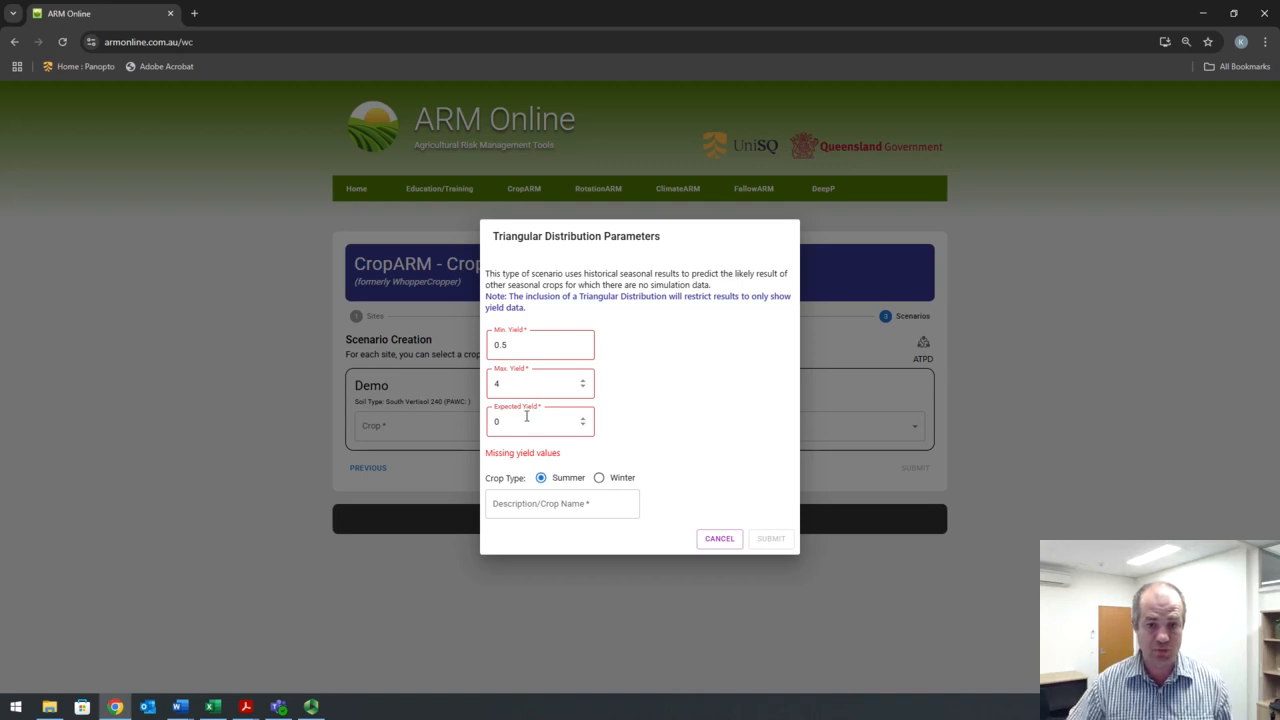
Step: Set the triangular distribution's expected yield to 1.5
click(526, 418)
text(0)
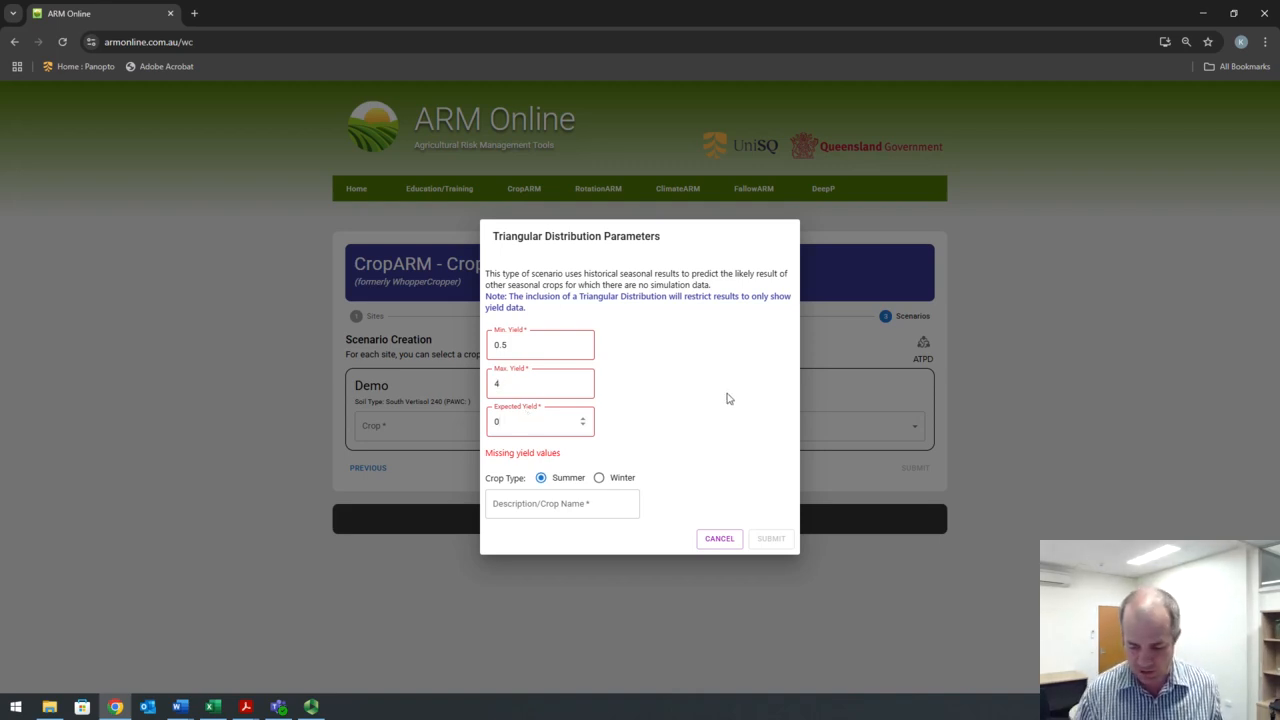
text(1.5)
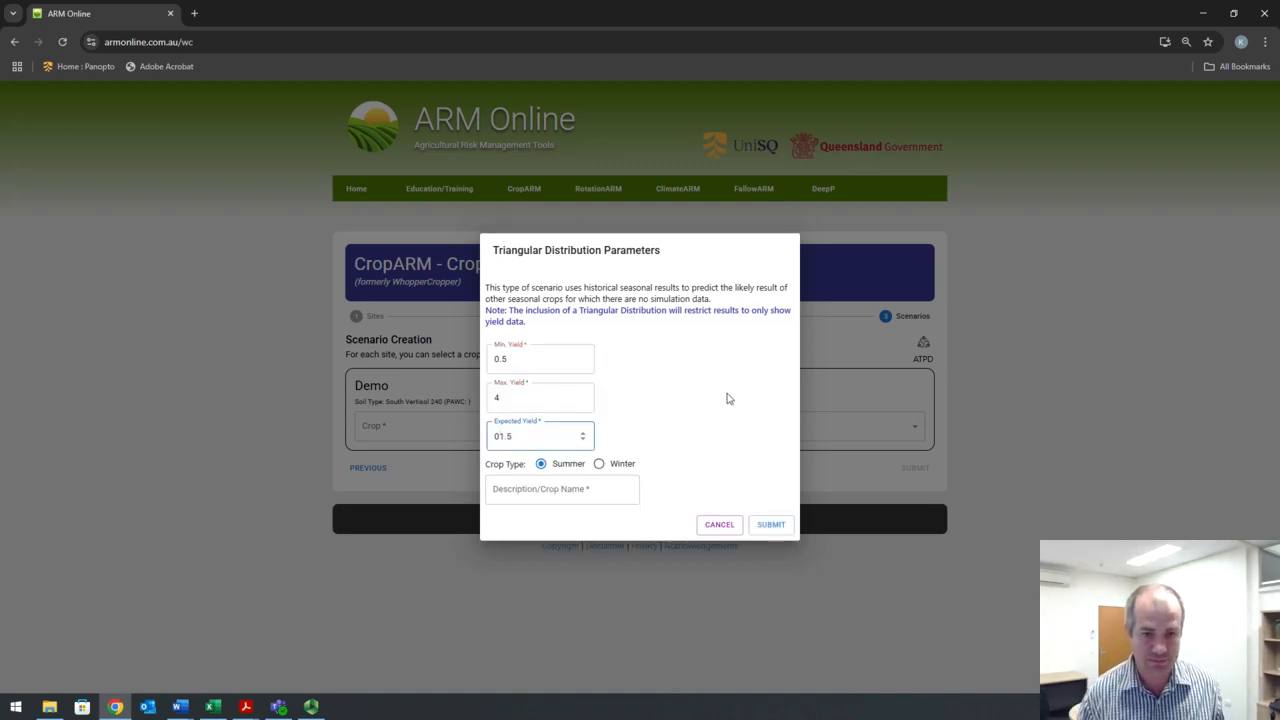
key(BackSpace)
key(BackSpace)
key(BackSpace)
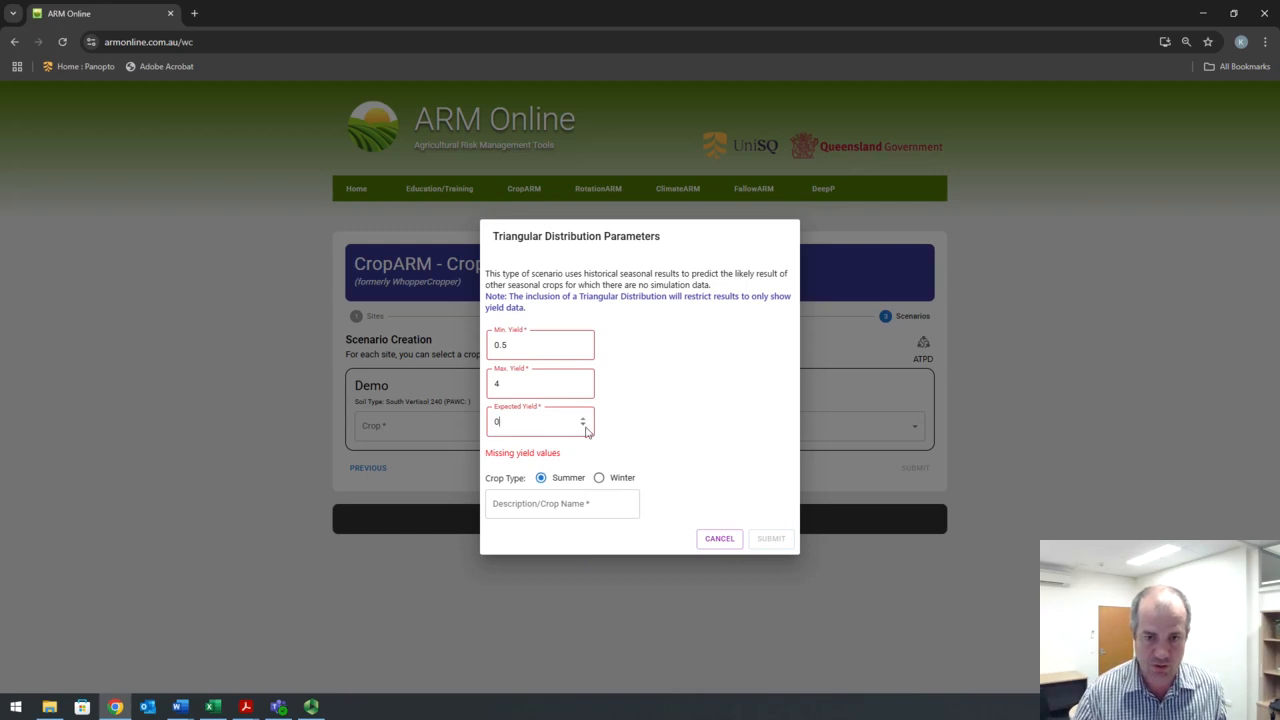
click(583, 418)
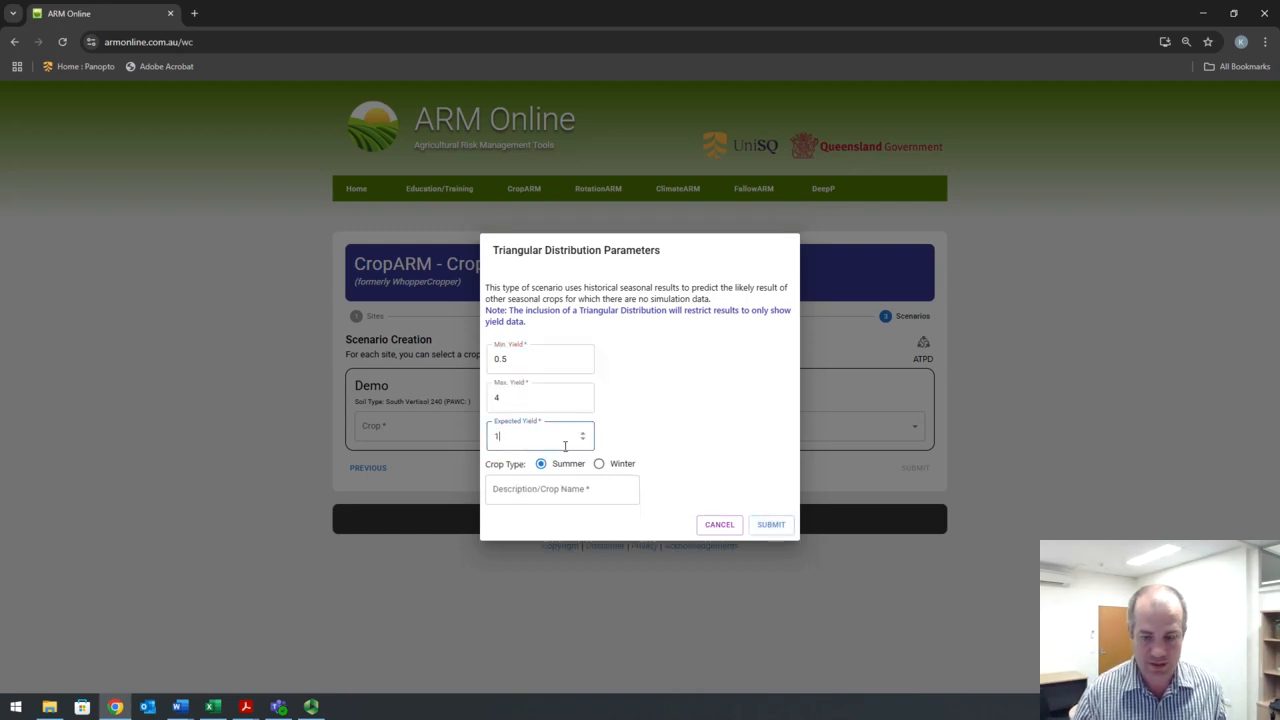
text(.5)
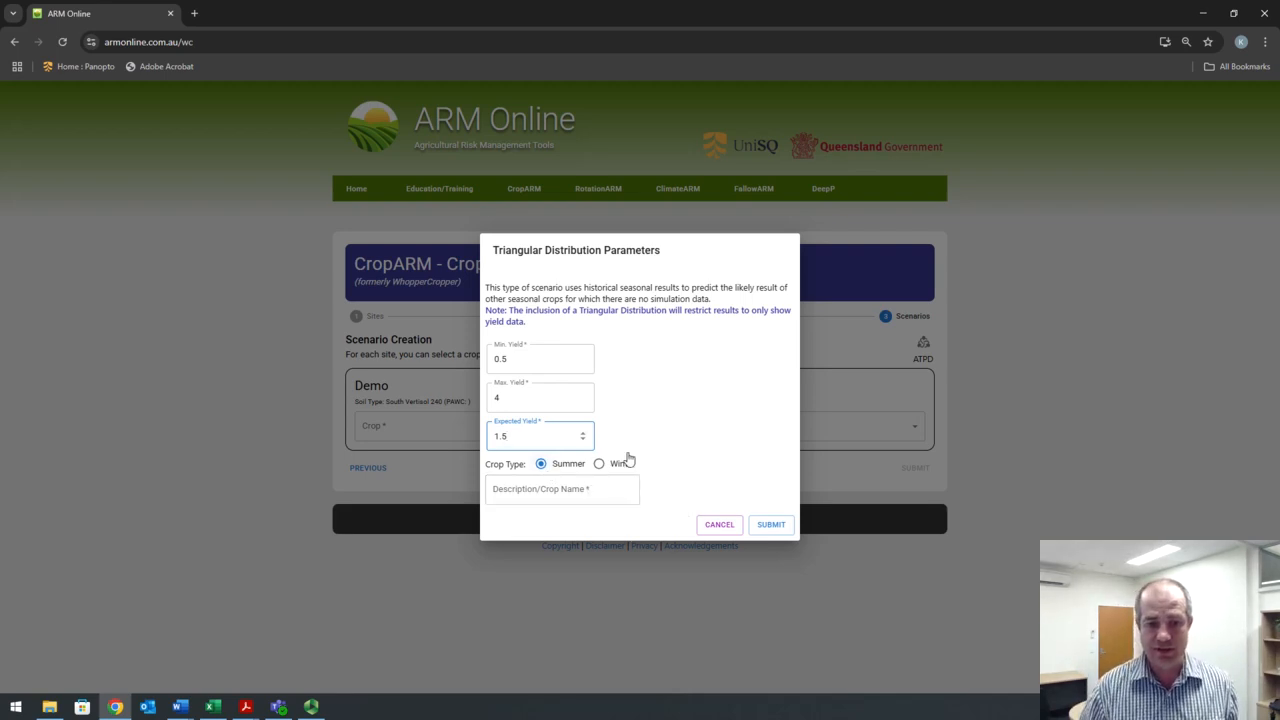
Step: Name the crop Pigeon Peas and add the triangular distribution scenario to the created scenarios
click(553, 497)
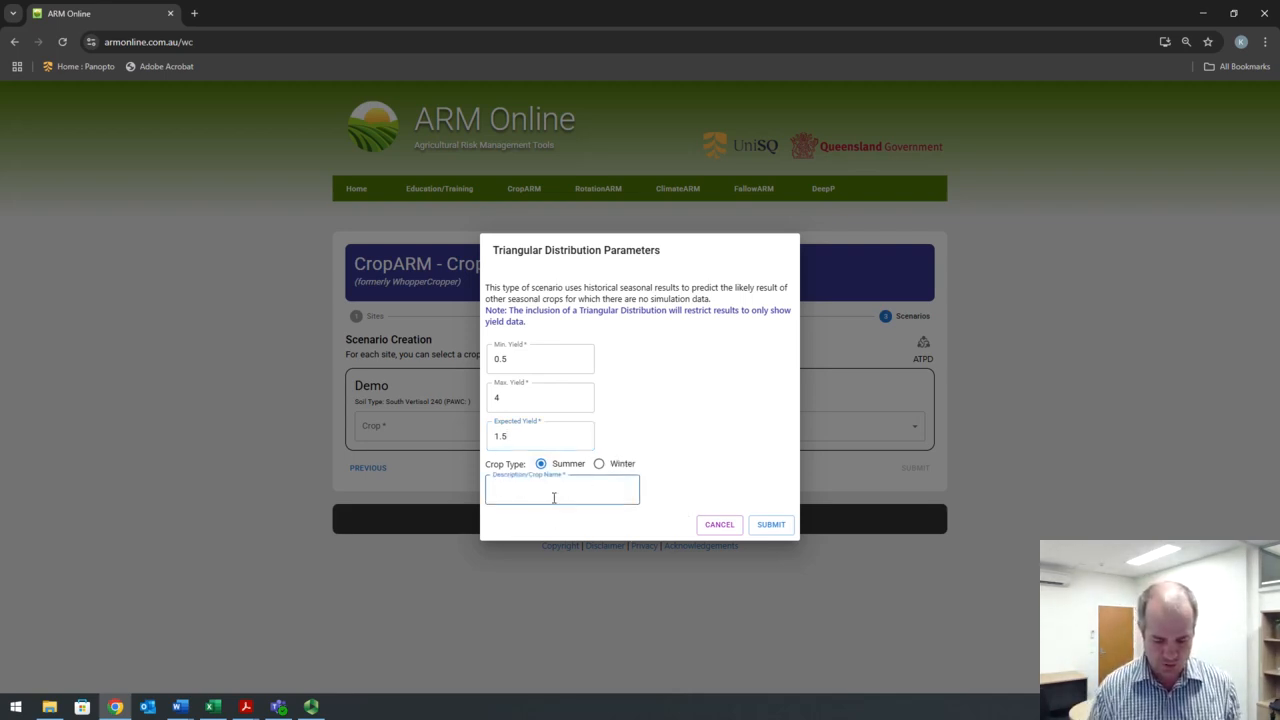
text(Pigi)
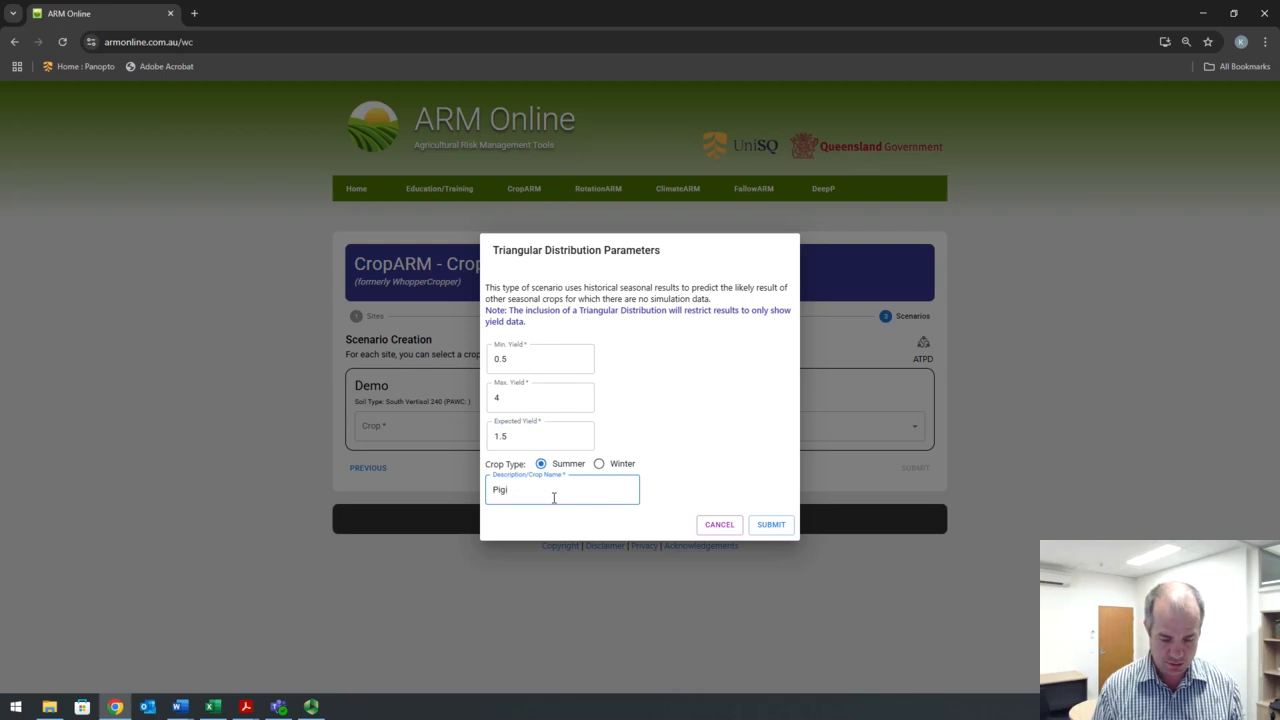
text(on)
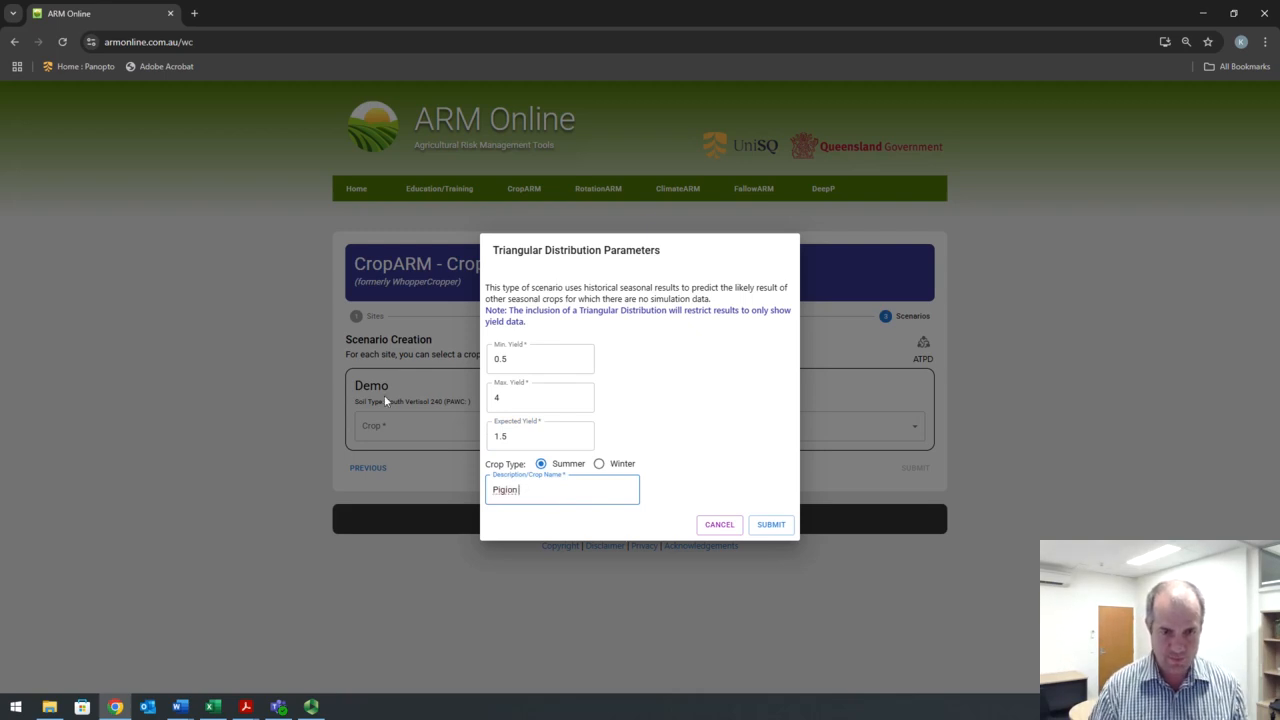
right_click(503, 489)
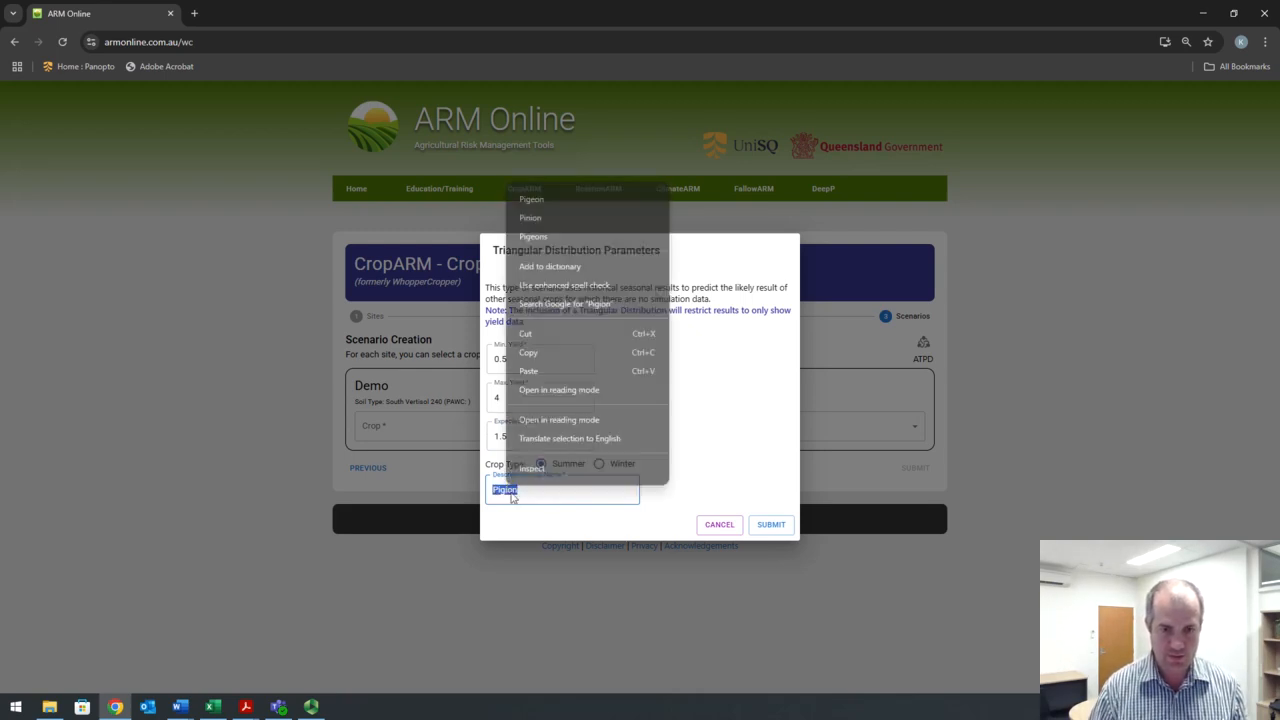
click(545, 200)
text(Peas)
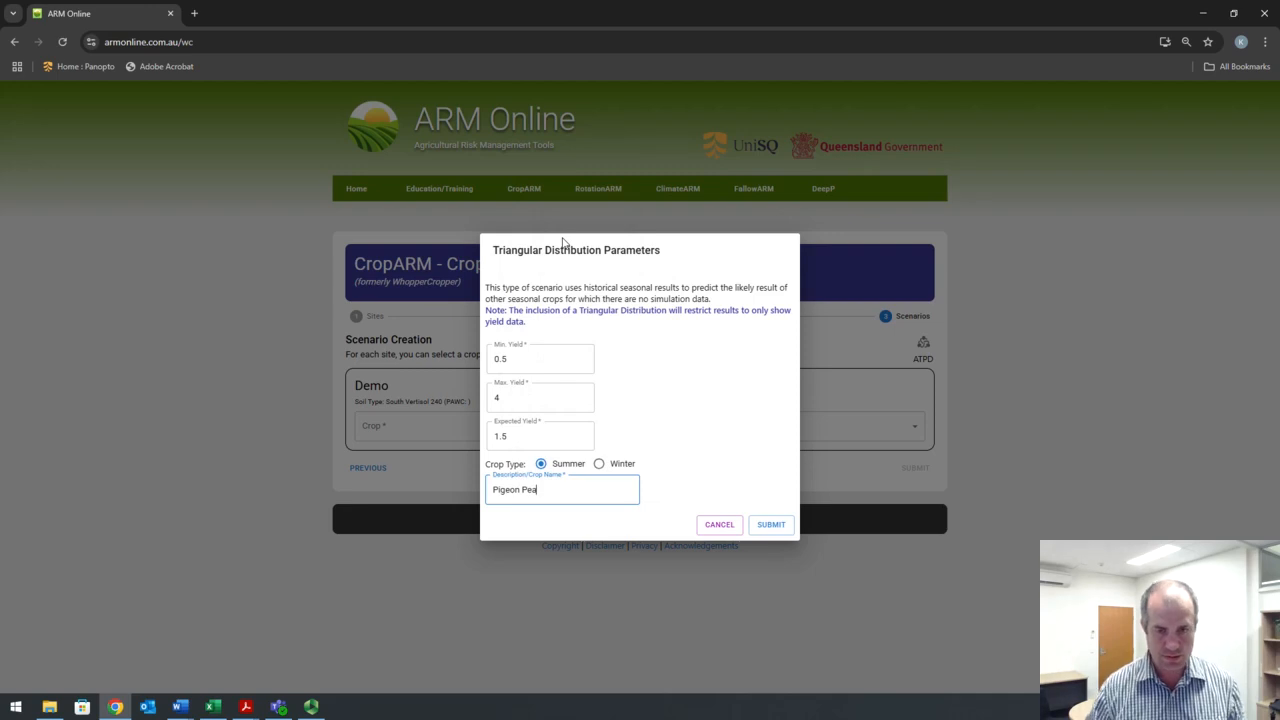
click(771, 526)
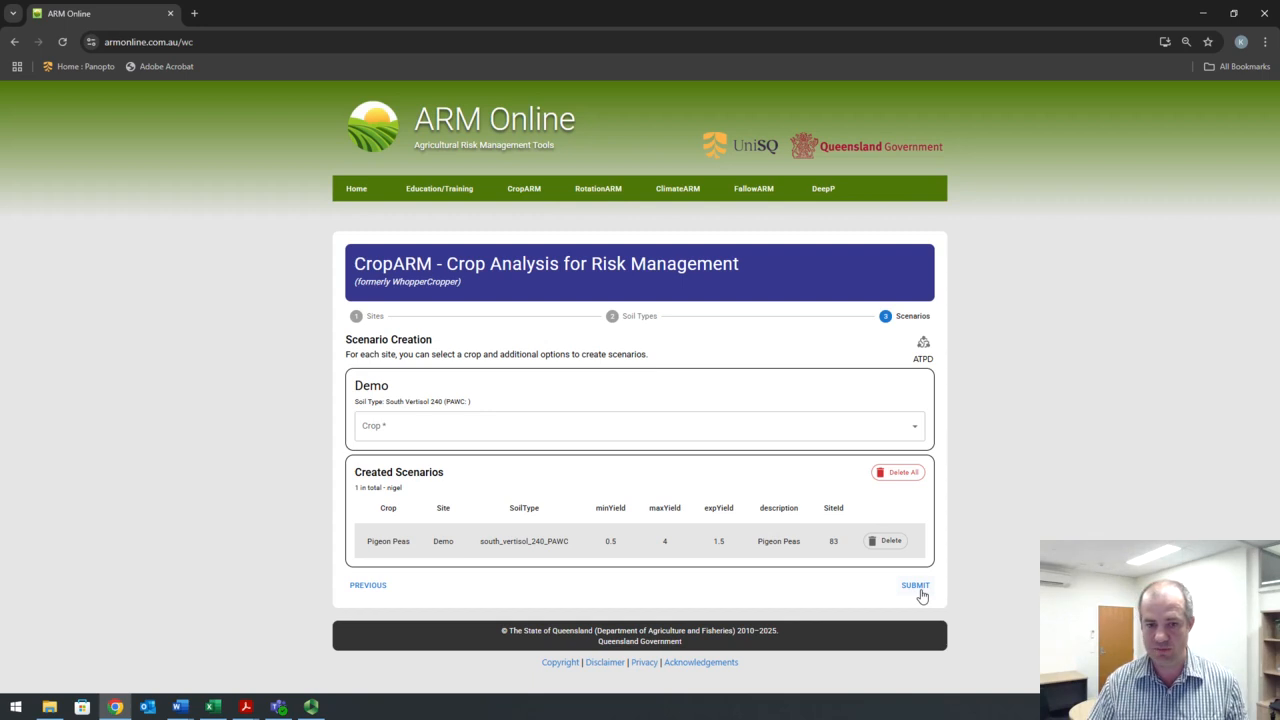
Step: Submit the Pigeon Peas scenario and review its yield box plot and results table
click(915, 586)
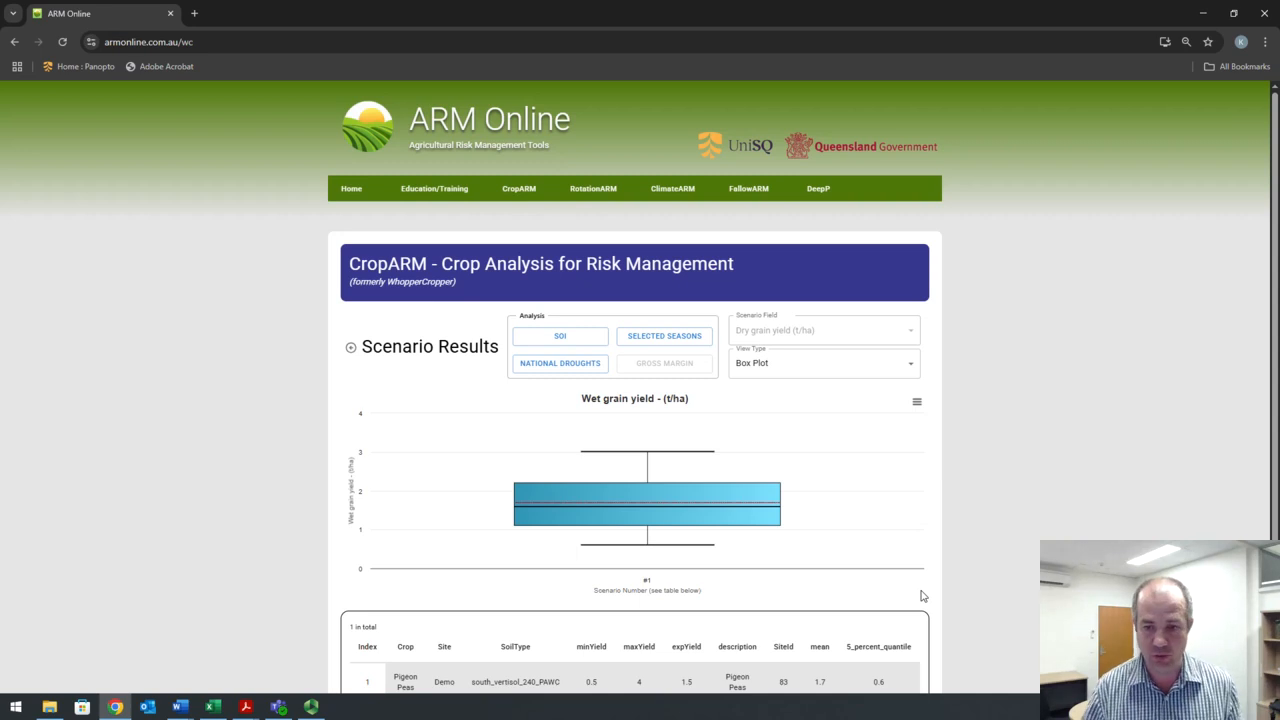
scroll(1008, 483, down, 3)
scroll(871, 361, up, 1)
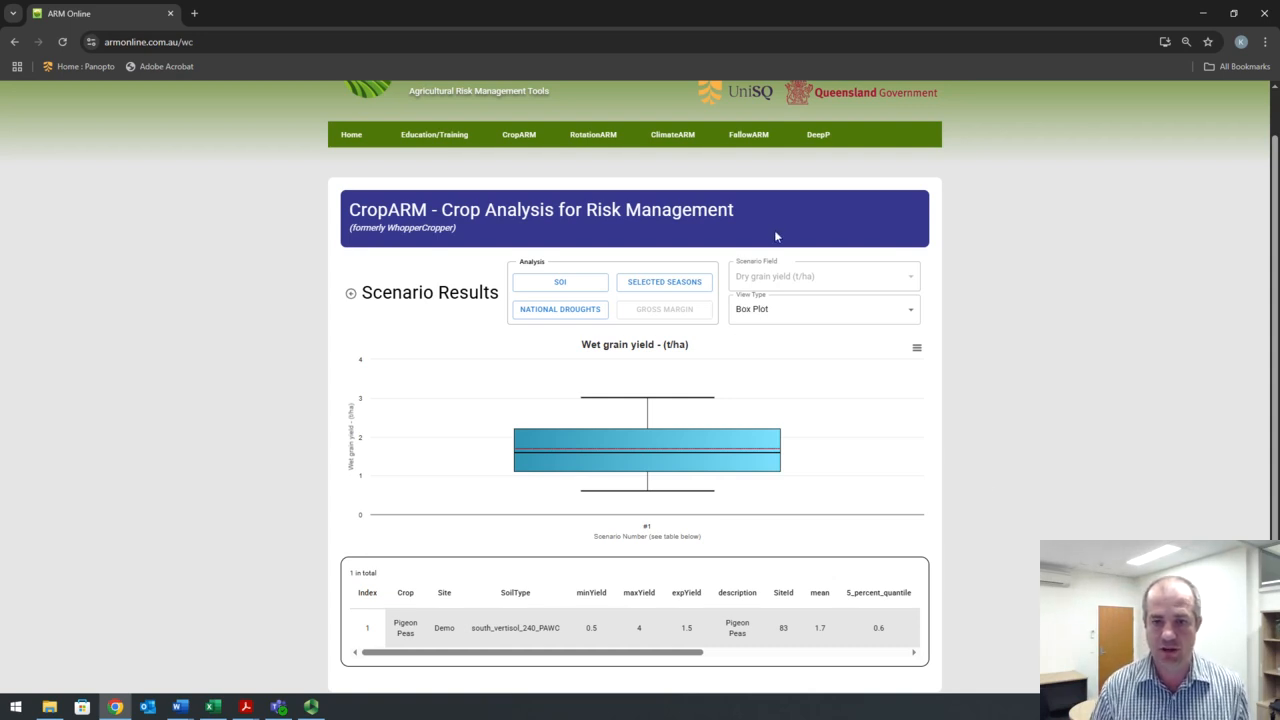
Step: Check the view types and the gross margin option offered for the Pigeon Peas results, then examine the box plot and scenario table
mouse_move(780, 270)
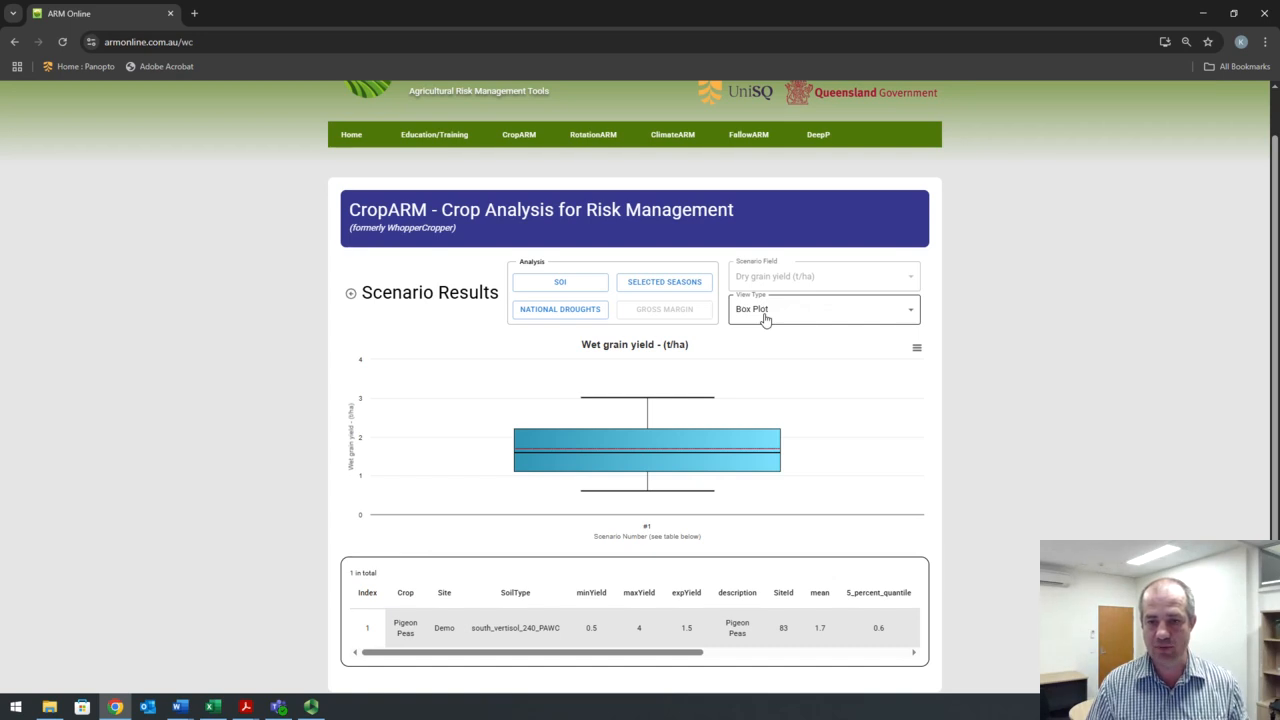
click(764, 316)
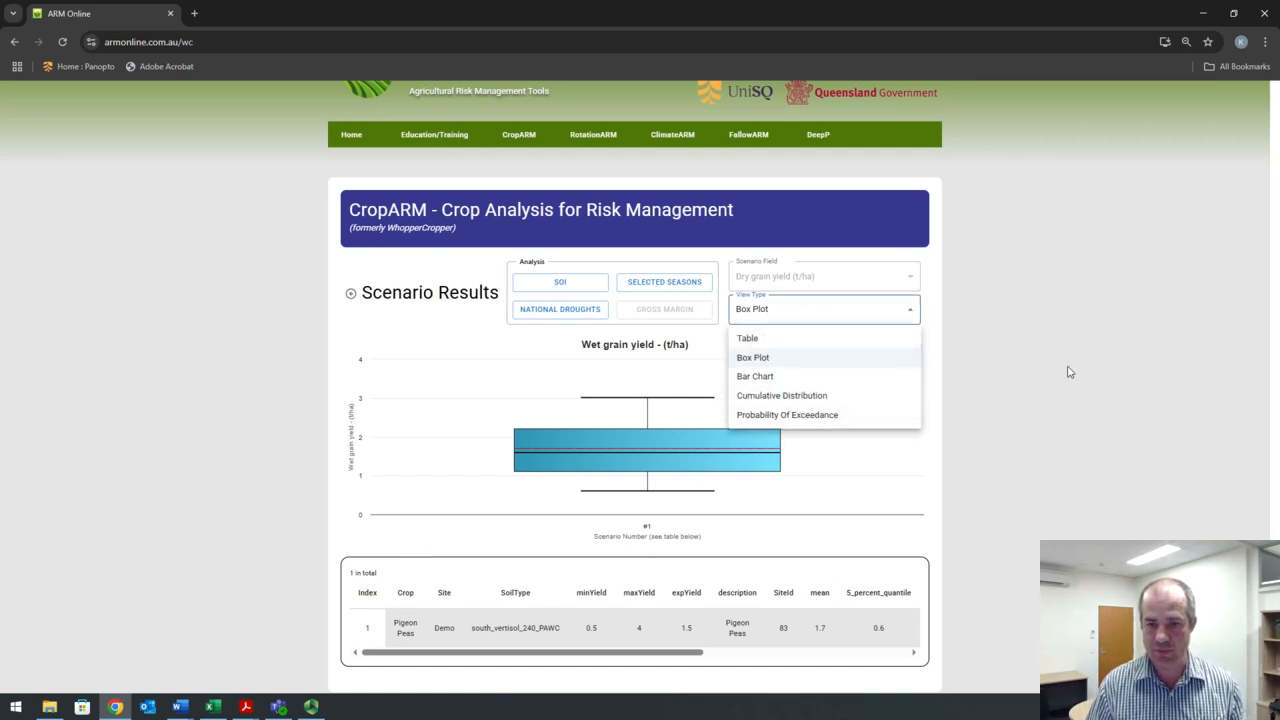
click(777, 309)
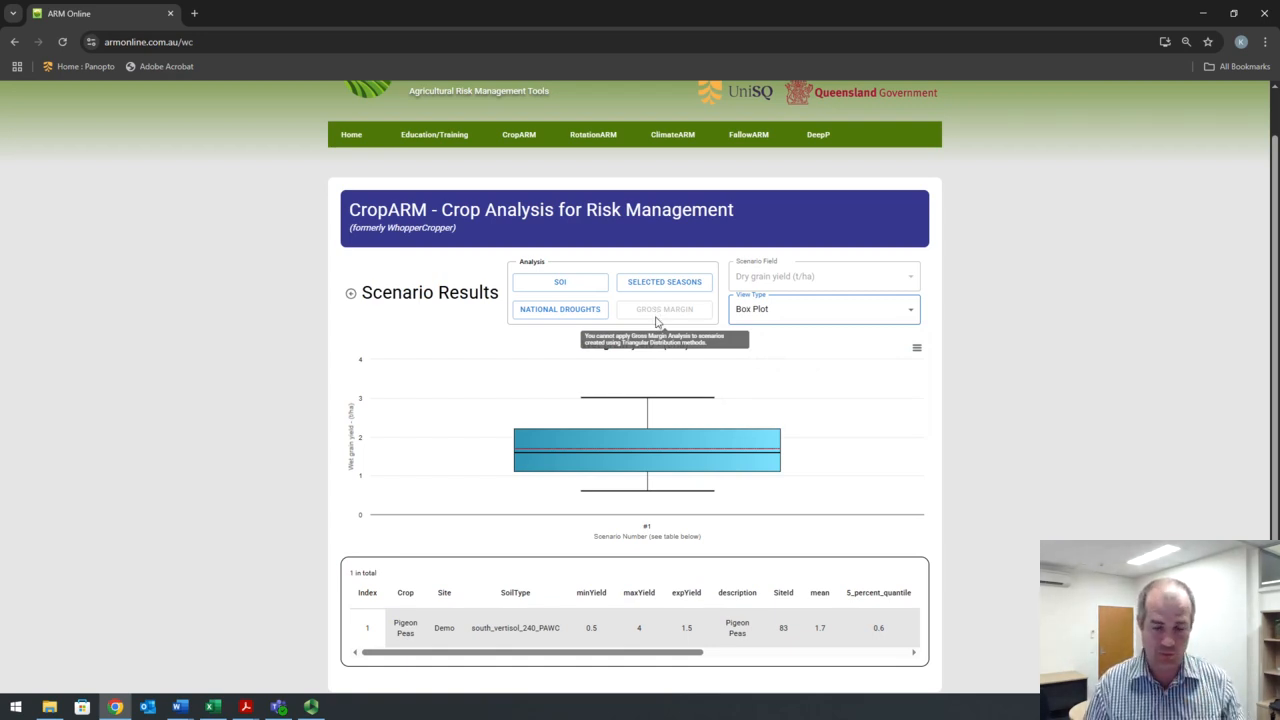
mouse_move(647, 403)
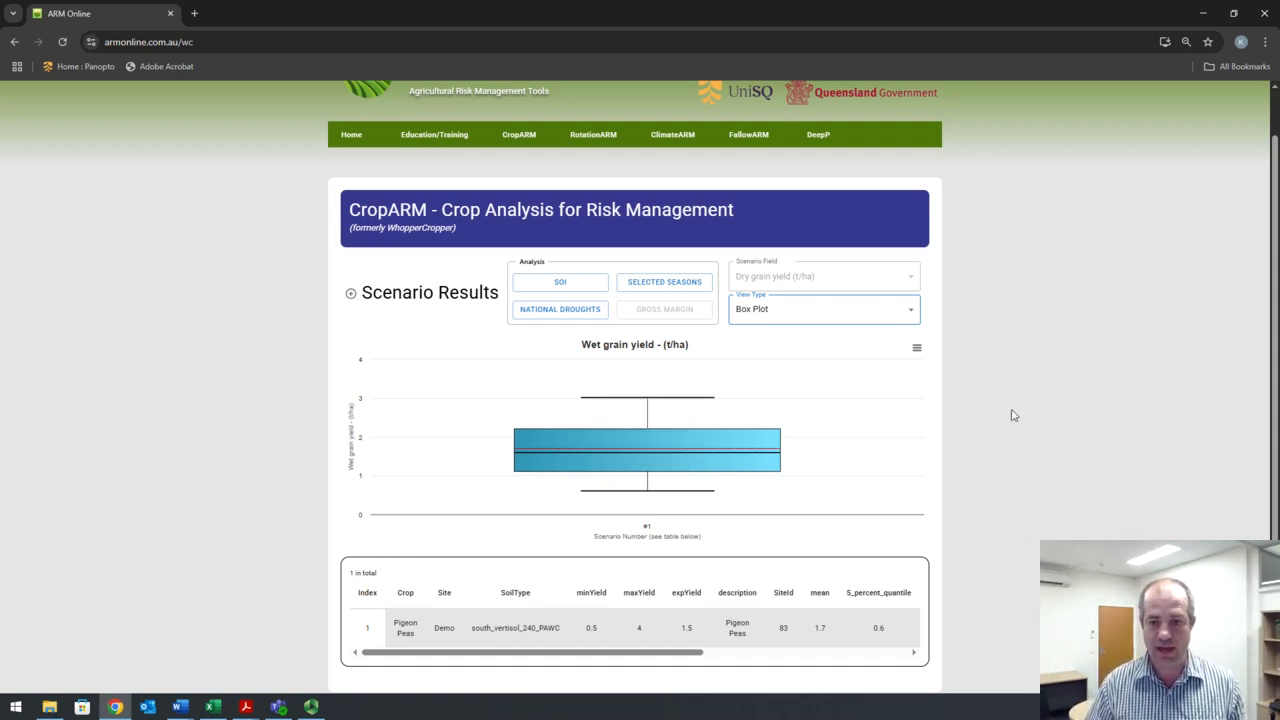
mouse_move(691, 506)
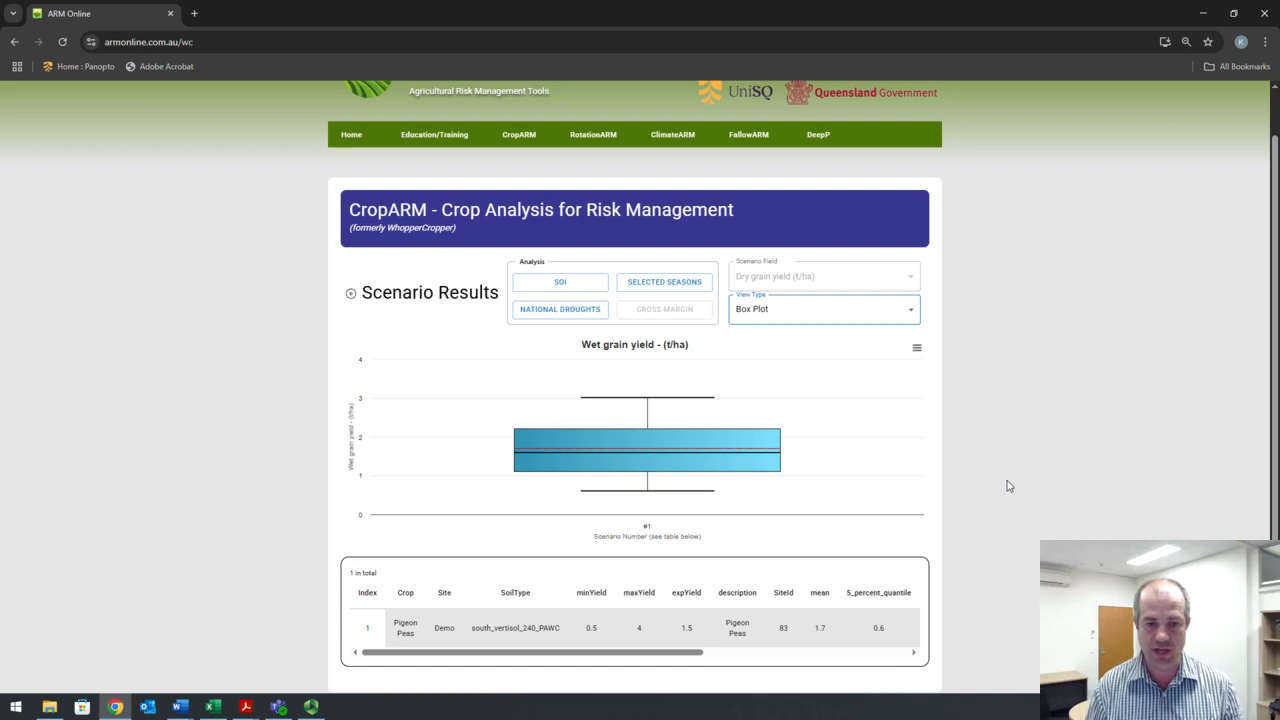
scroll(1000, 480, down, 2)
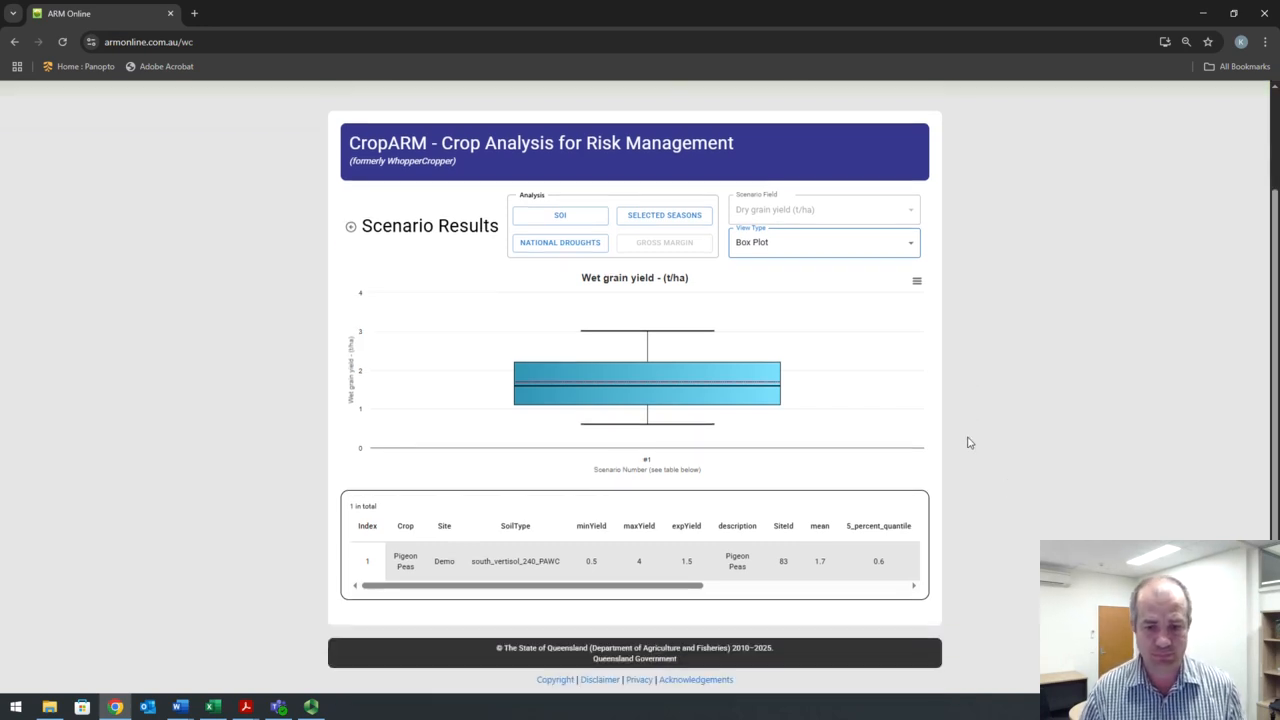